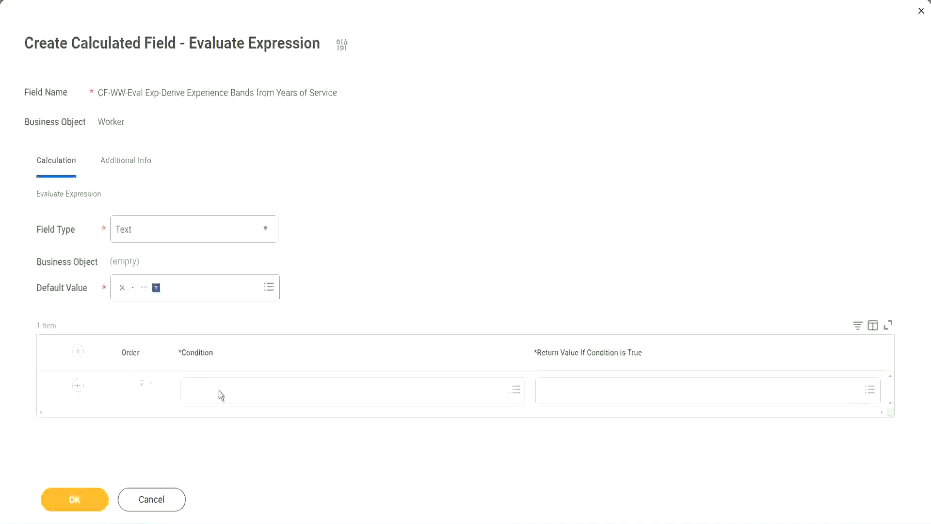
Take the Field 1 name from the Notepad++ notes and set the first condition to CF-WW-TF-Length of Service between 0 and 7 years
left_click(220, 391)
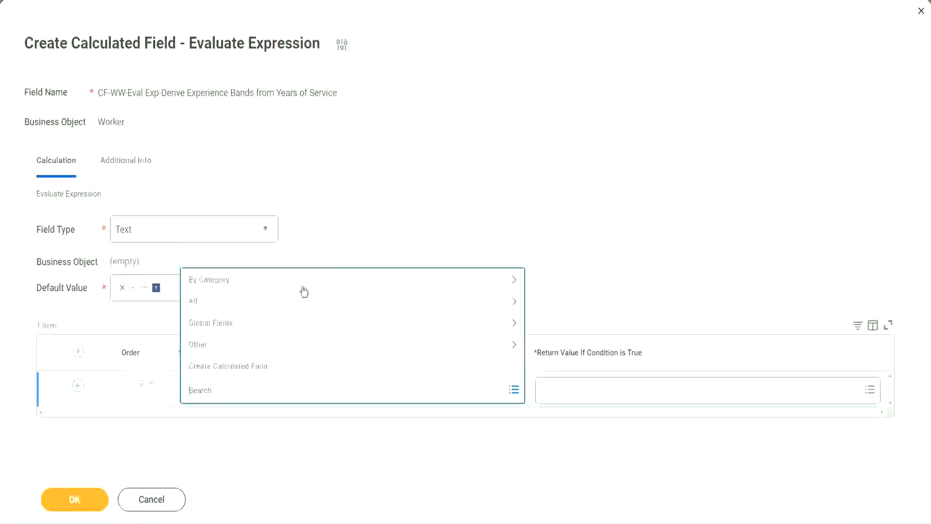
left_click(356, 217)
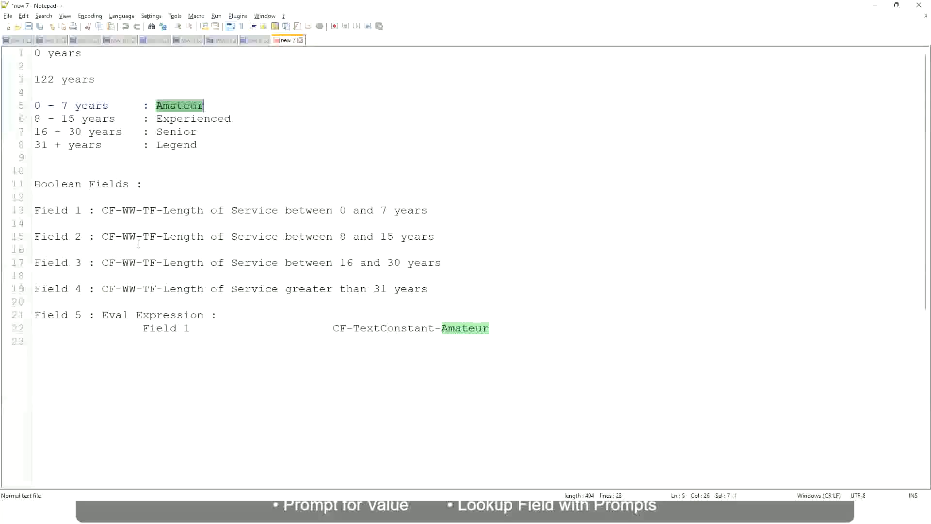
double_click(104, 210)
left_click_drag(160, 212, 428, 214)
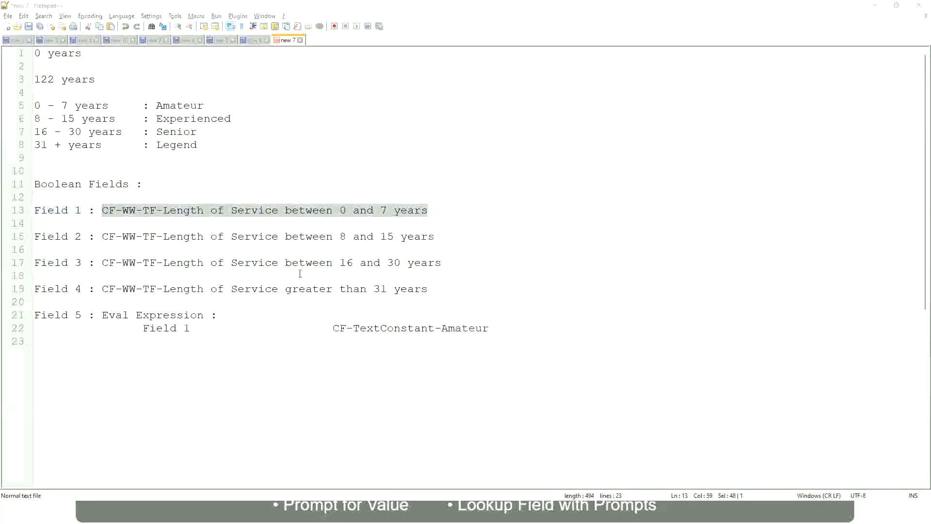
key("alt+Tab")
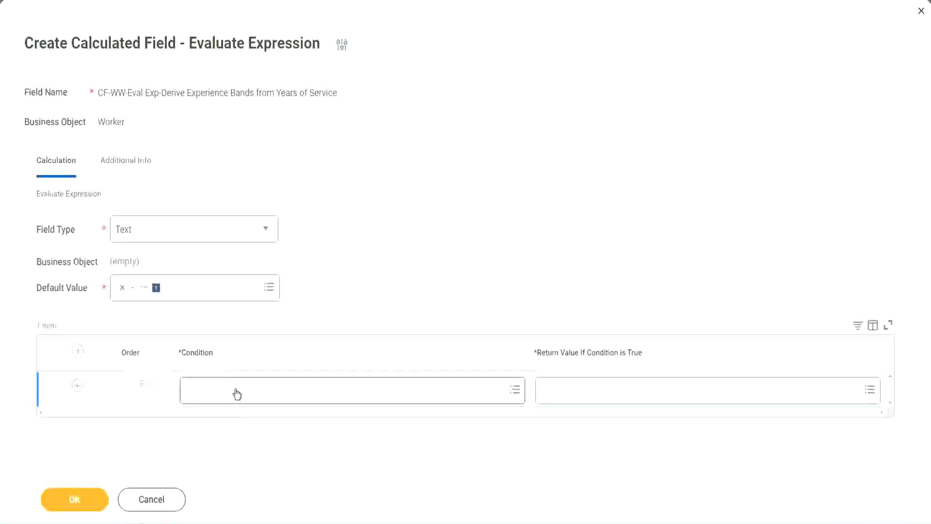
left_click(236, 393)
type("CF-WW TF-Length of Service between 0 and 7 years")
key("Return")
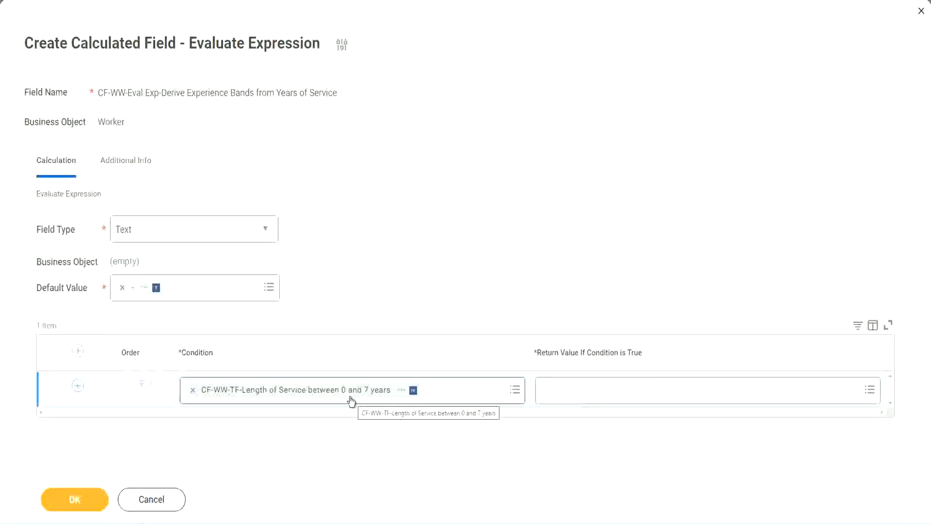
left_click(606, 398)
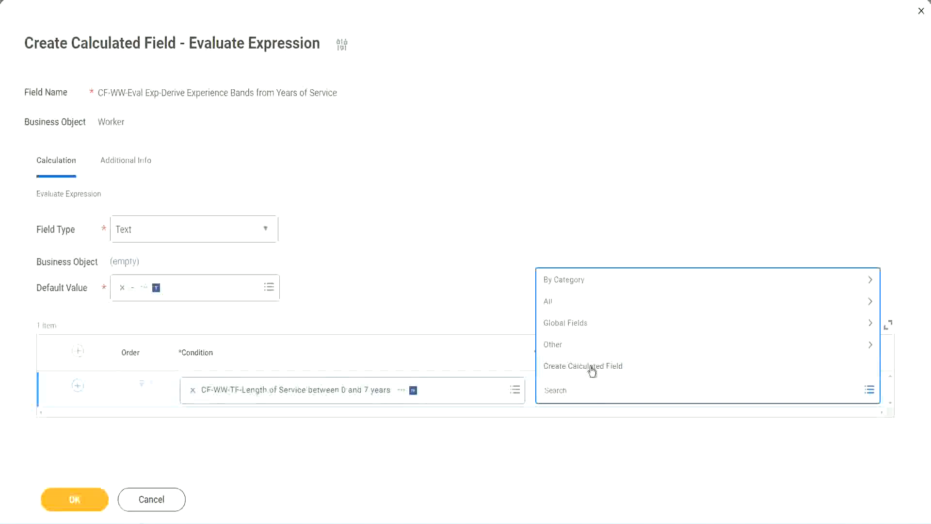
left_click(538, 238)
left_click(561, 392)
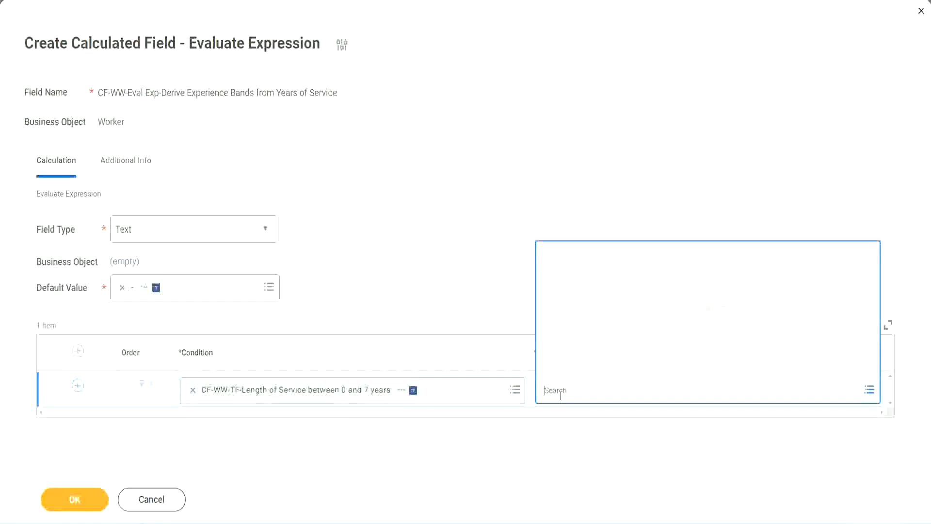
type("Amaterue")
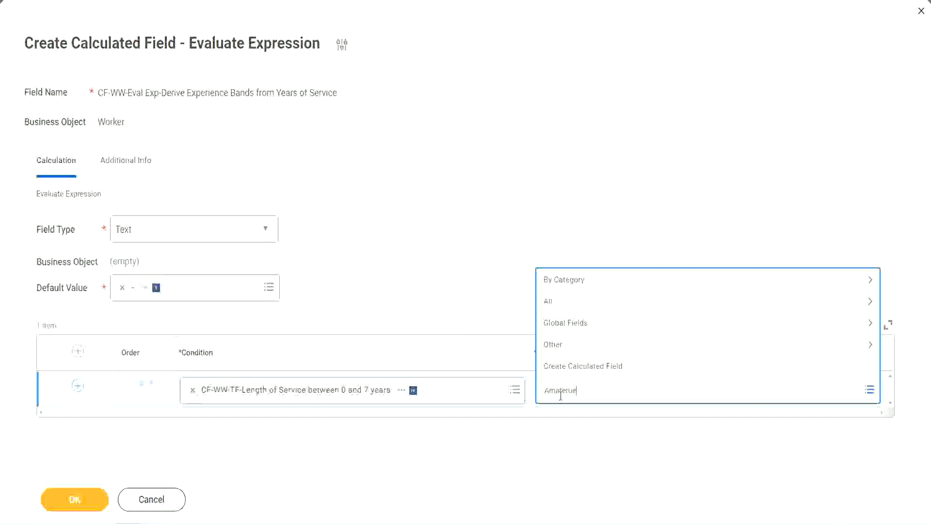
left_click(470, 282)
left_click(587, 400)
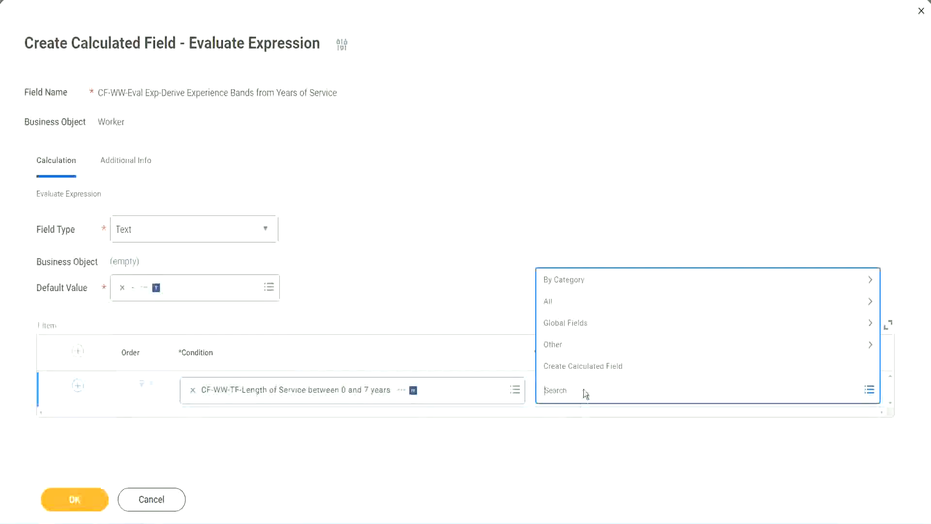
left_click(469, 281)
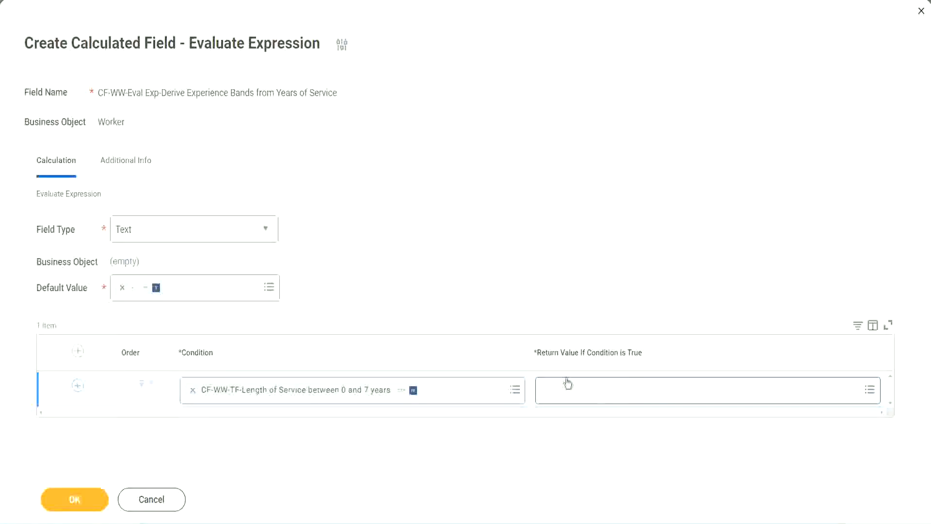
Start a new calculated field for the first row's return value and name it CF-WW-TC-Amateur
left_click(603, 389)
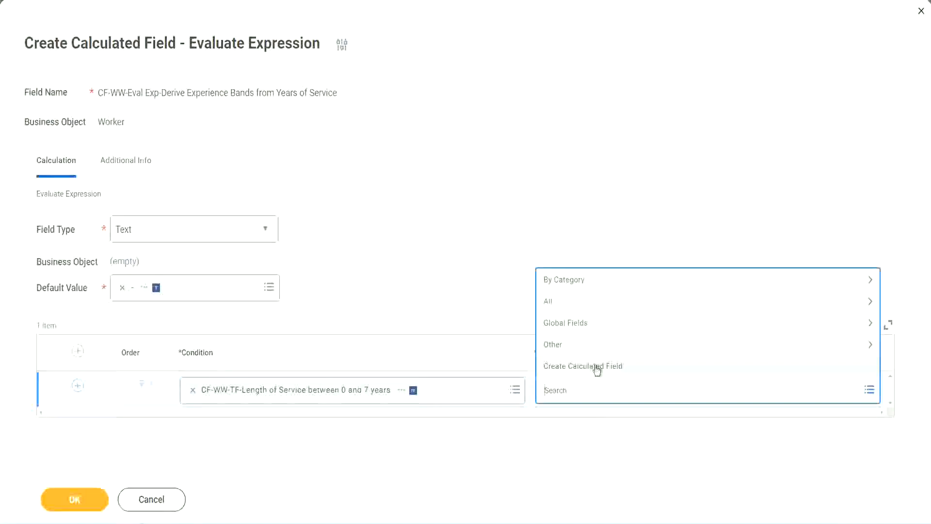
left_click(598, 369)
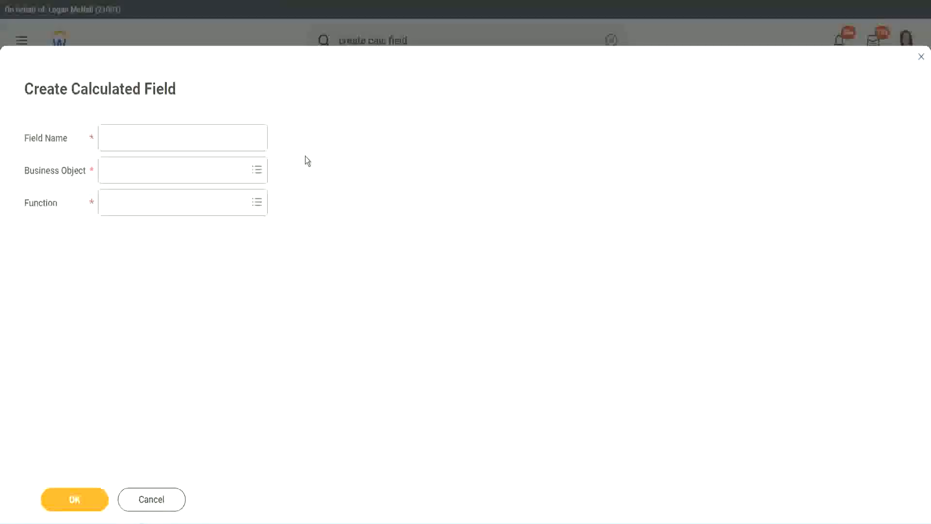
left_click(115, 139)
type("CF-")
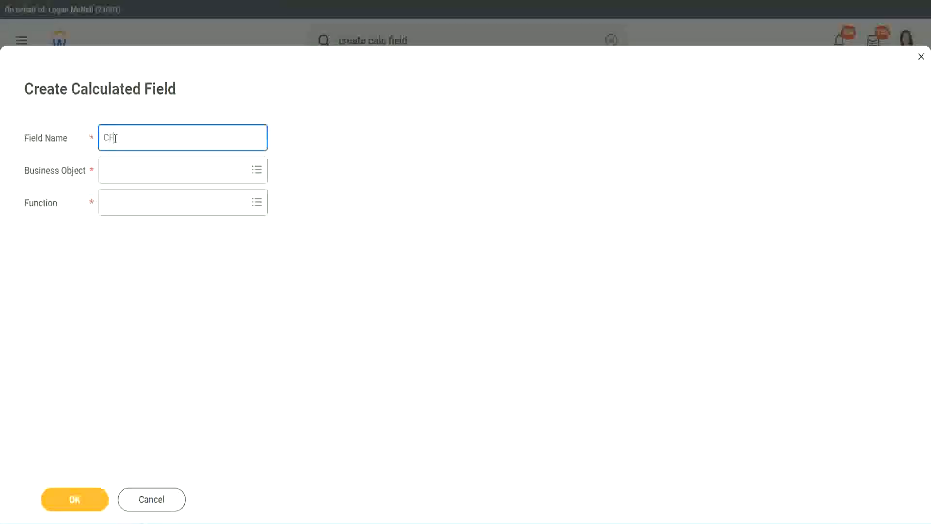
type("TC-Amateur")
left_click(117, 137)
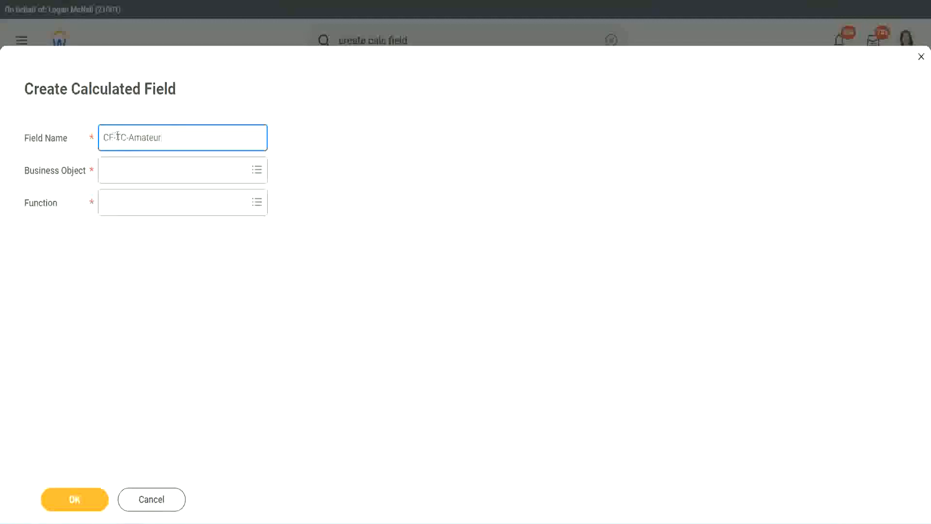
type("WW")
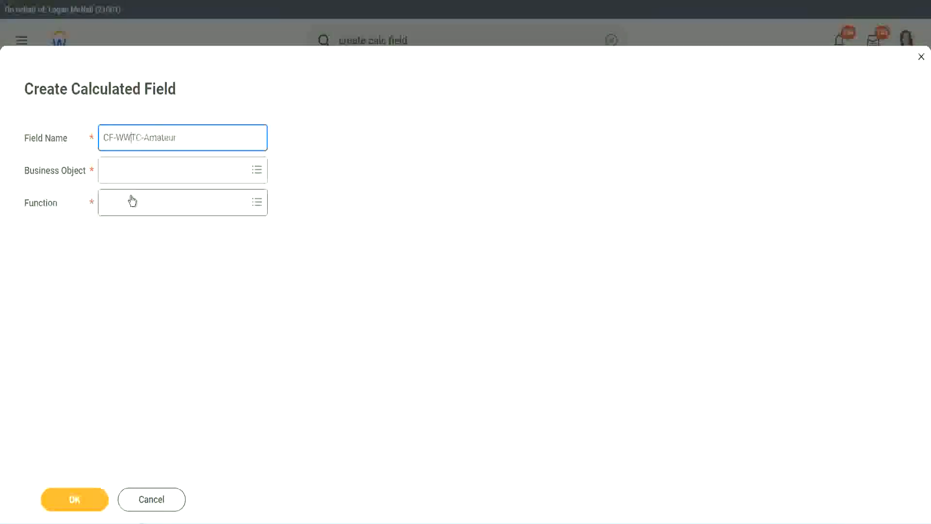
Set the new calculated field's business object to Global
left_click(132, 171)
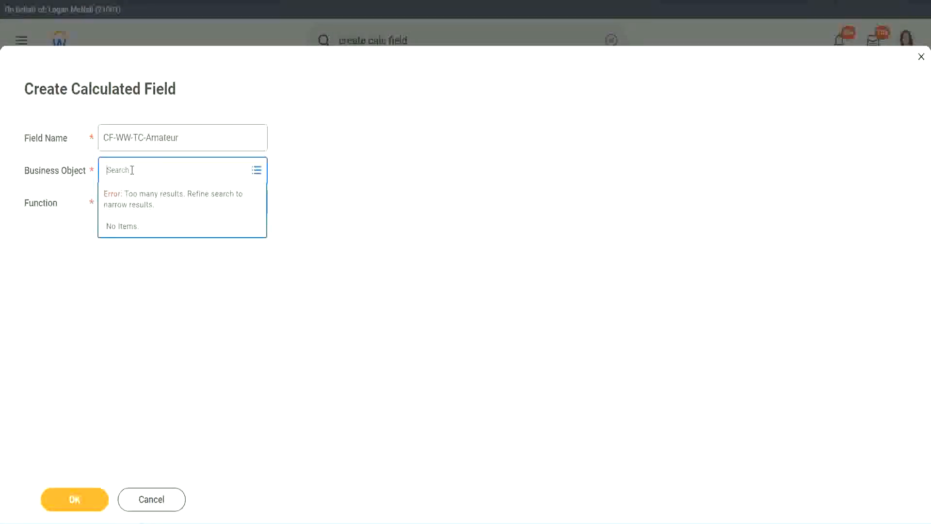
type("worker")
key("BackSpace")
key("BackSpace")
key("BackSpace")
key("BackSpace")
key("BackSpace")
key("BackSpace")
type("global")
key("Return")
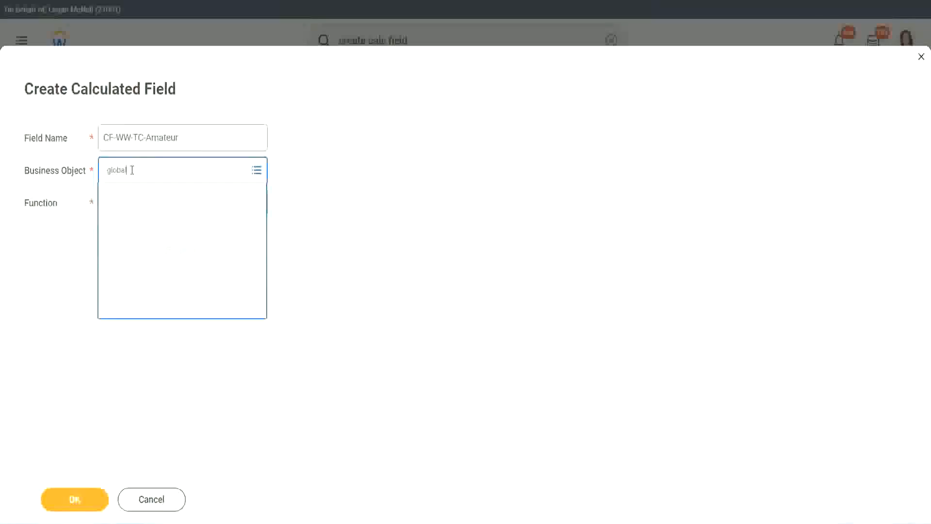
left_click(146, 224)
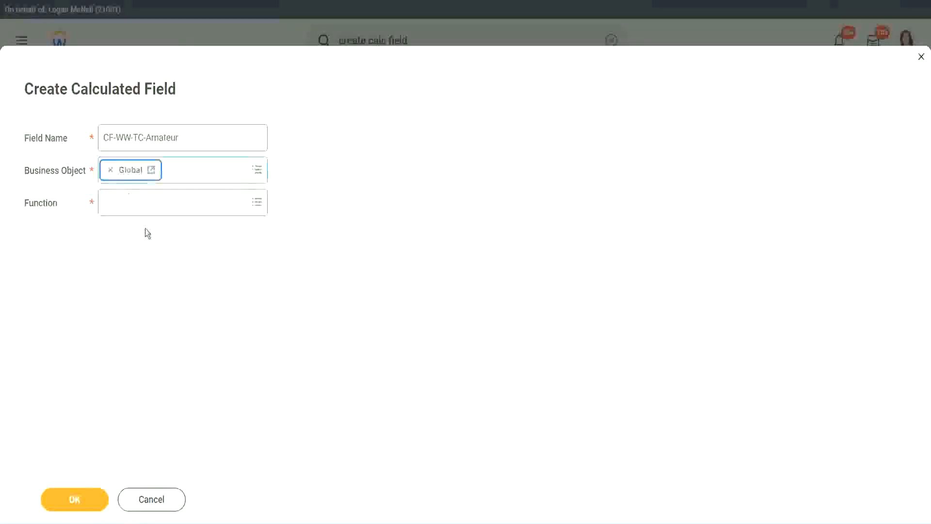
Copy the word Amateur from the field name, set the function to Text Constant and continue to the field's definition
triple_click(242, 132)
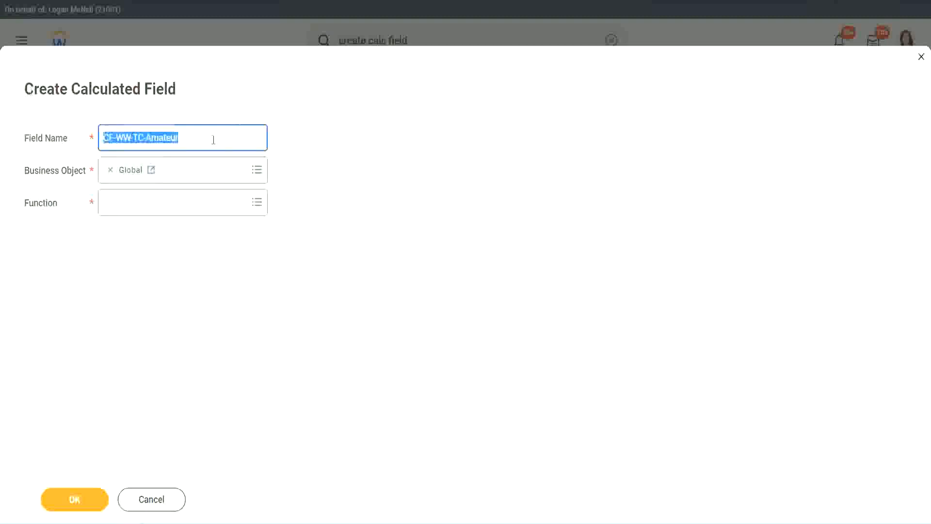
left_click(202, 140)
double_click(183, 137)
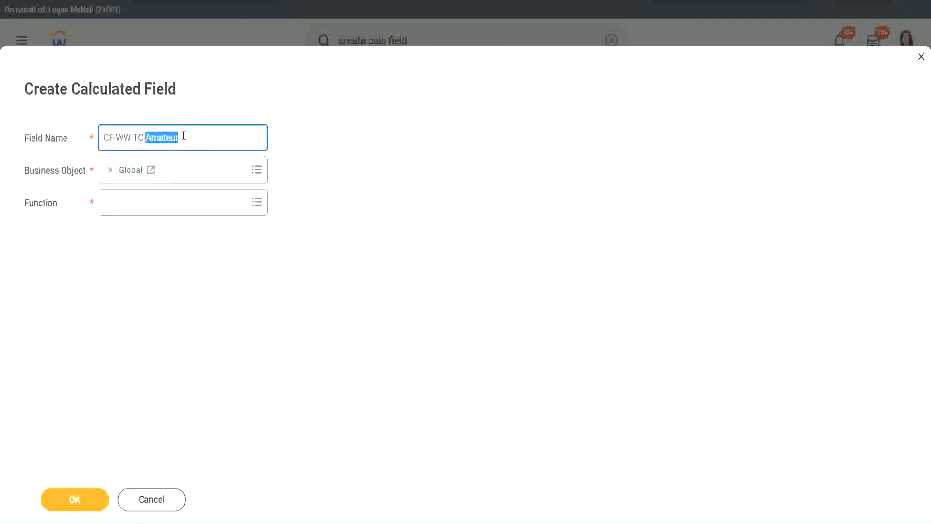
left_click(193, 136)
double_click(174, 140)
key("ctrl+c")
left_click(129, 202)
type("text const")
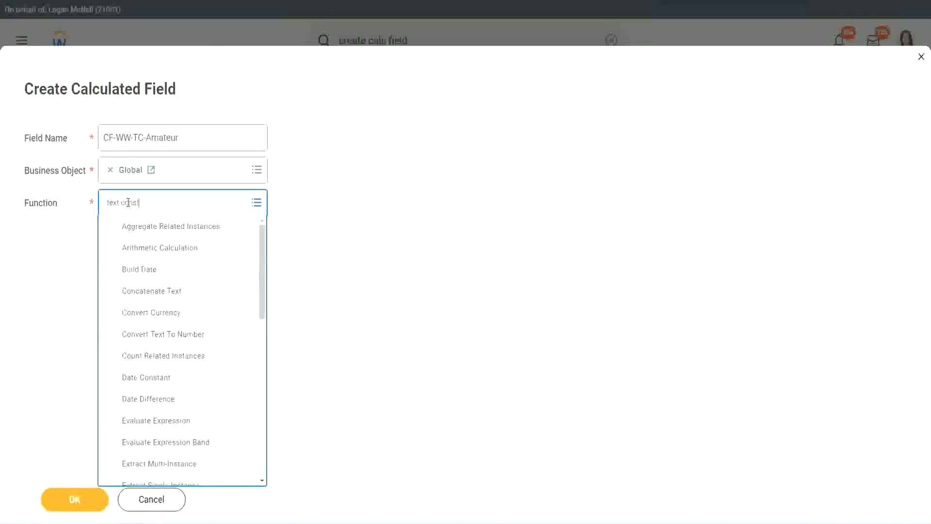
key("Return")
left_click(77, 507)
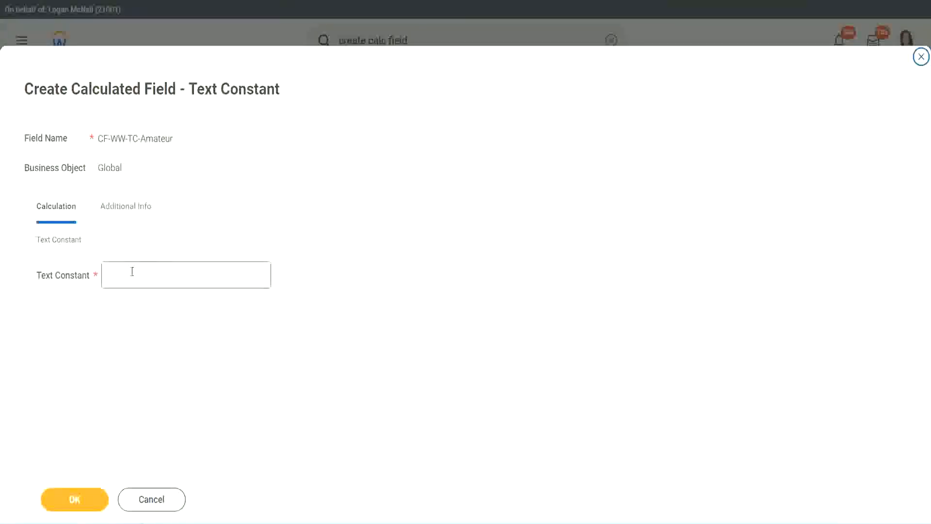
Enter Amateur as the text constant and save the calculated field
left_click(154, 274)
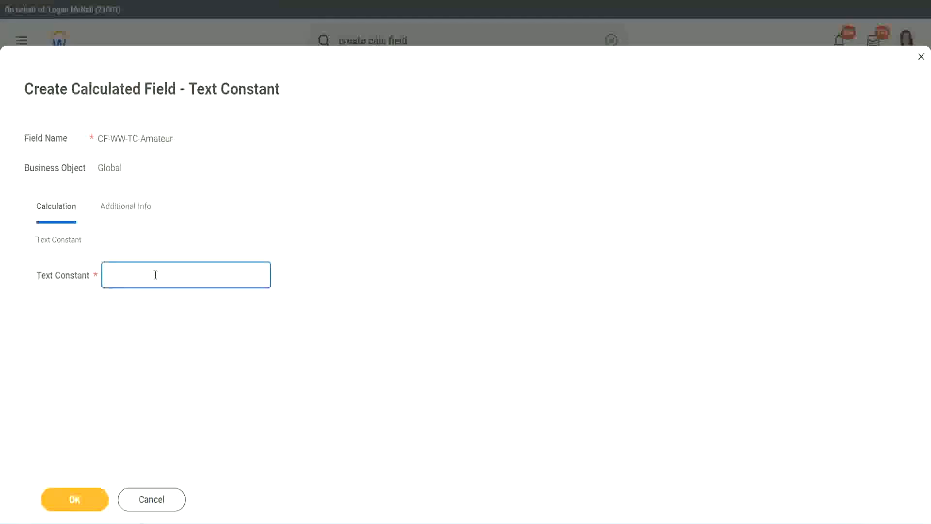
key("ctrl+v")
left_click(72, 501)
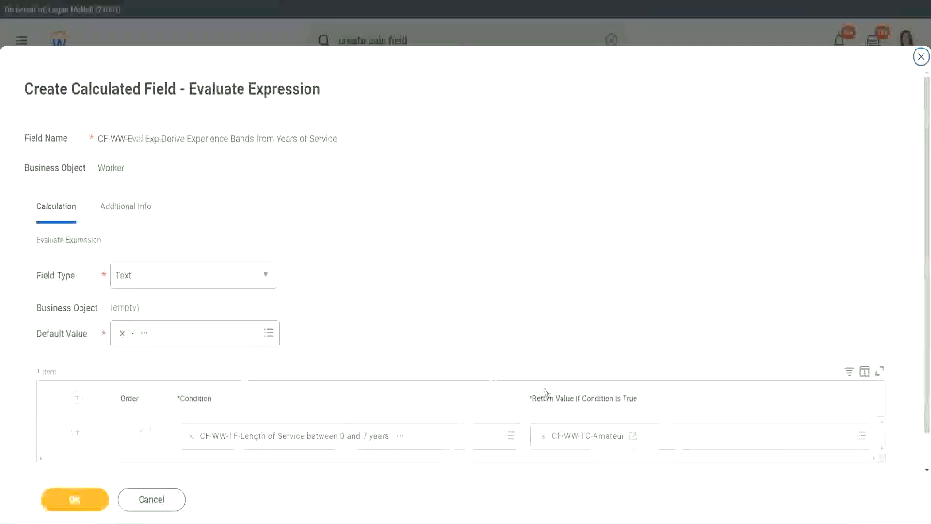
Copy the text of the CF-WW-TC-Amateur return value and add three more condition rows to the table
right_click(578, 440)
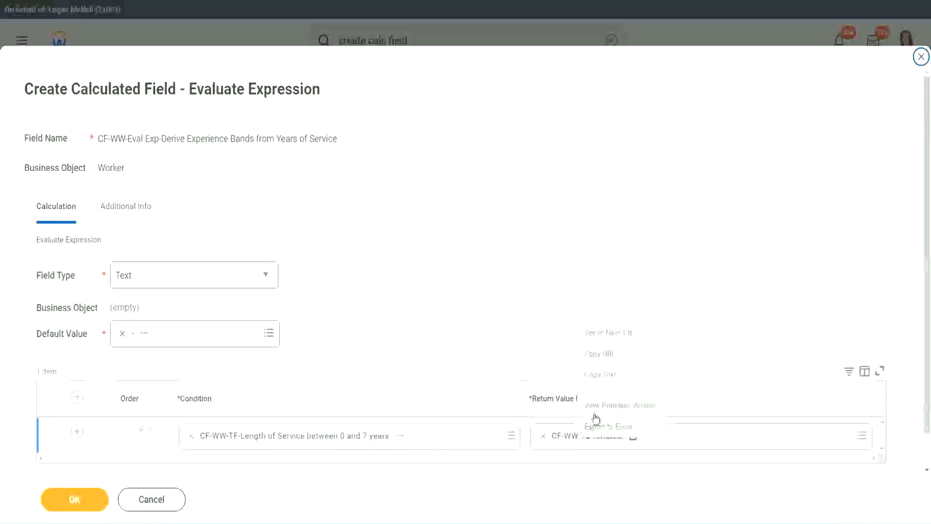
left_click(610, 377)
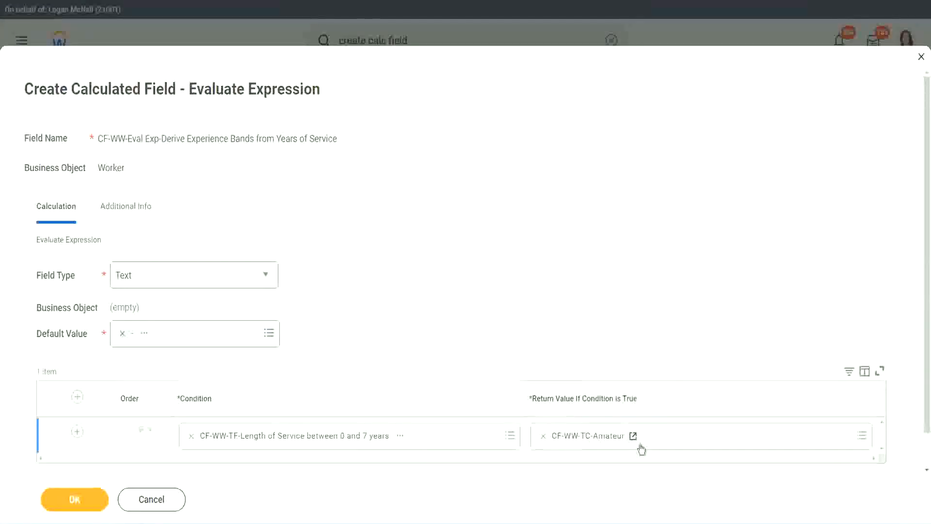
left_click(66, 448)
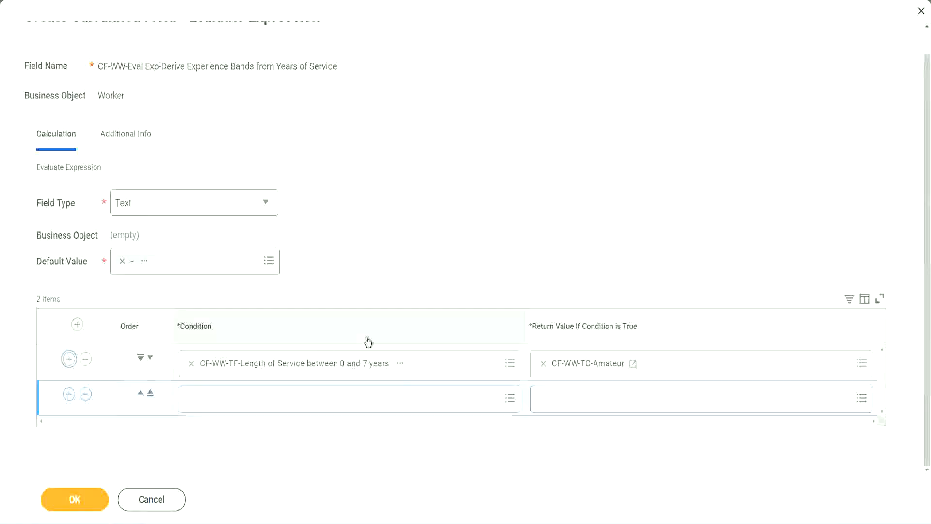
left_click(76, 399)
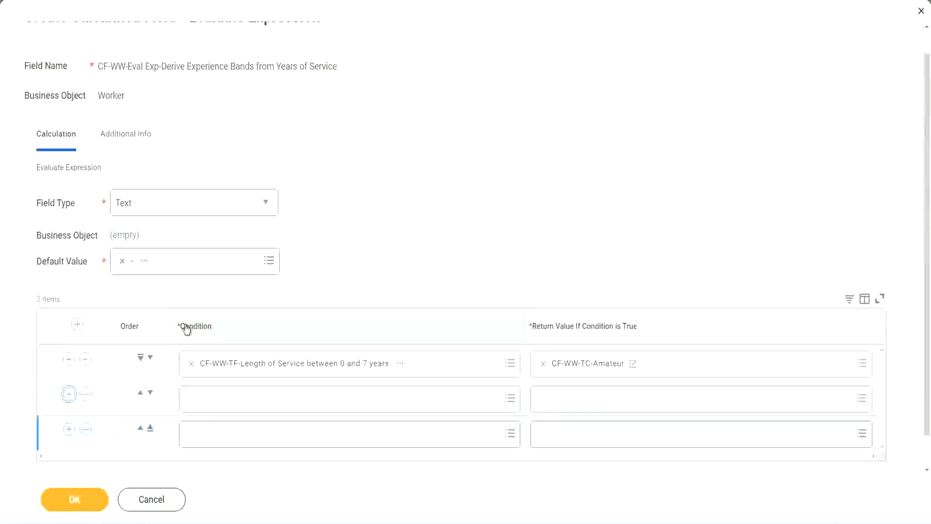
left_click(69, 395)
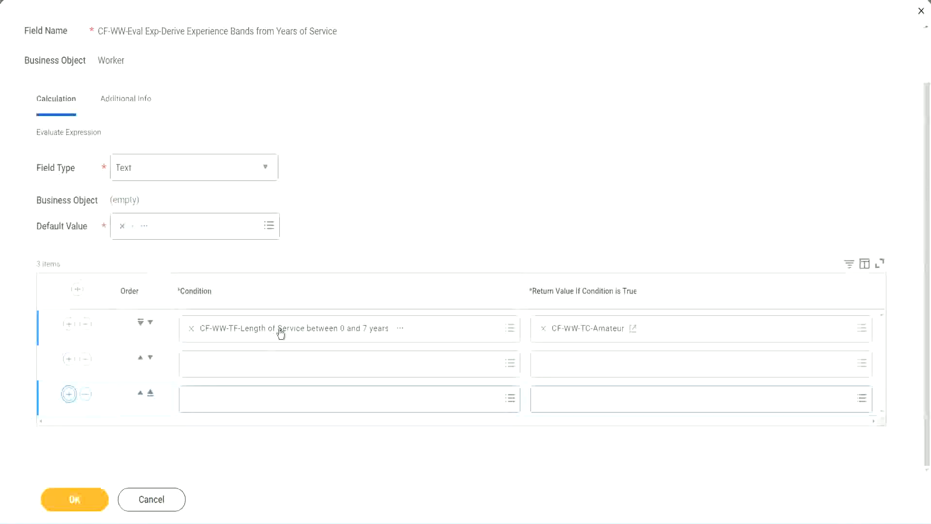
Search for cf-ww-tf in the second row and set its condition to CF-WW-TF-Length of Service between 8 and 15 years
left_click(229, 364)
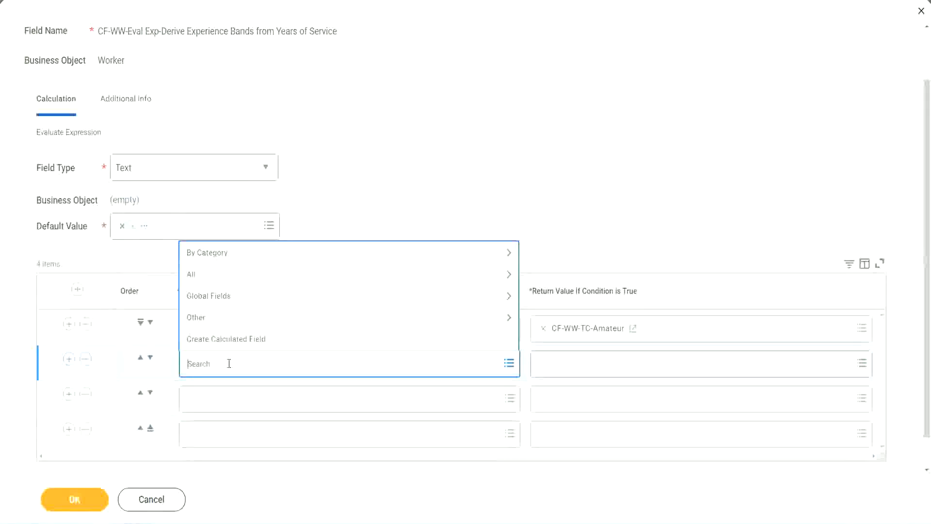
type("cf-ww")
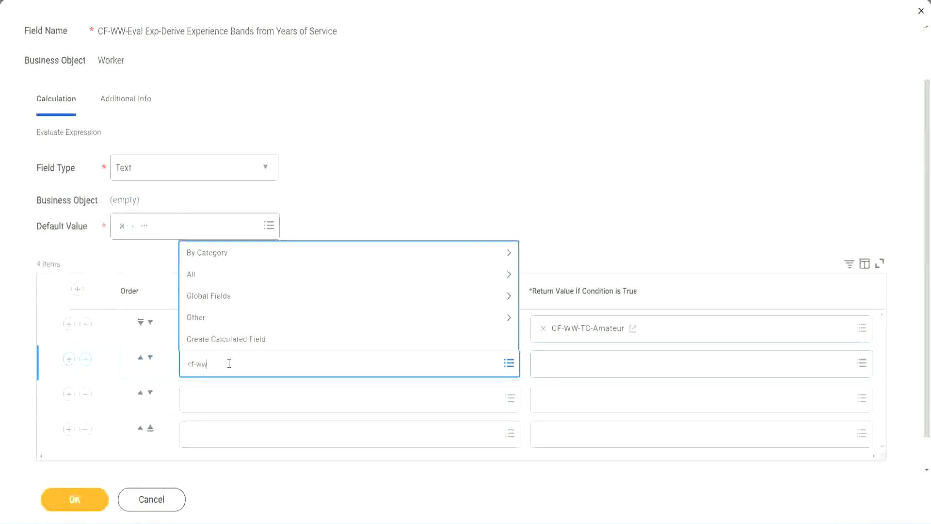
type("-tc")
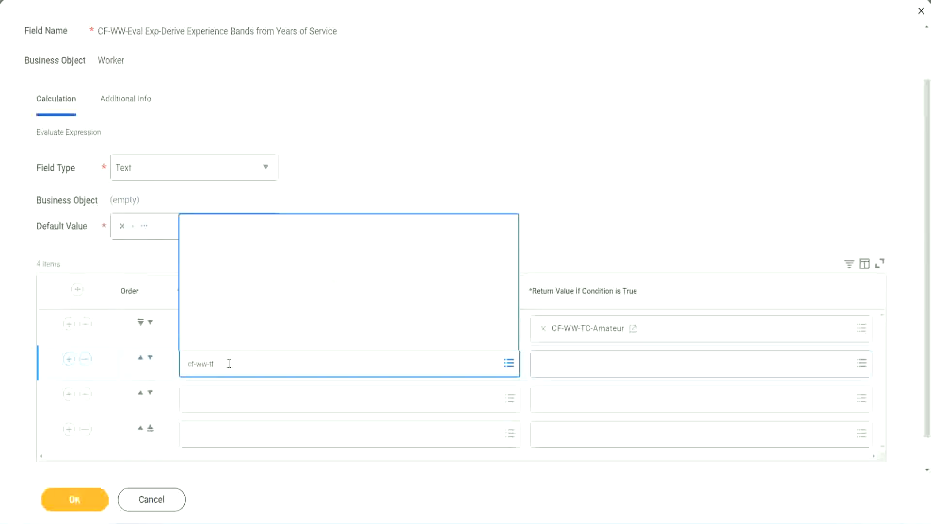
key("Return")
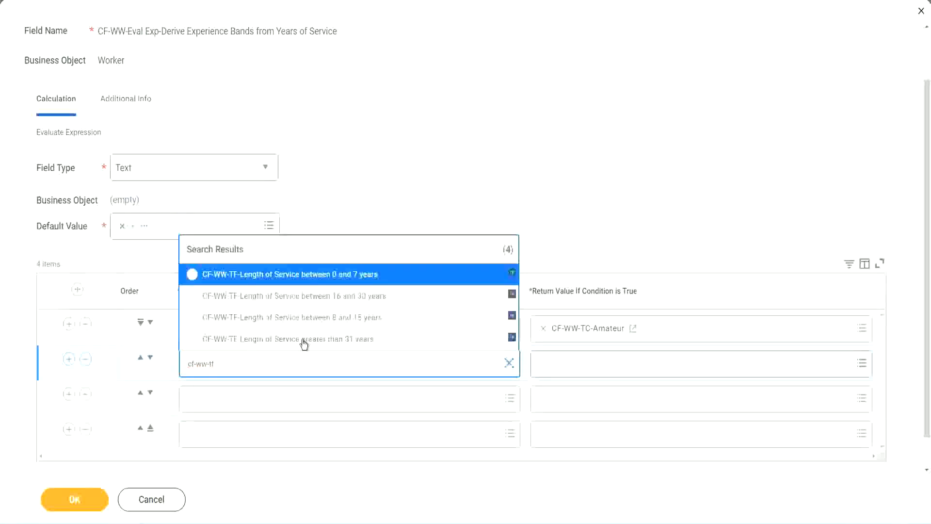
left_click(358, 318)
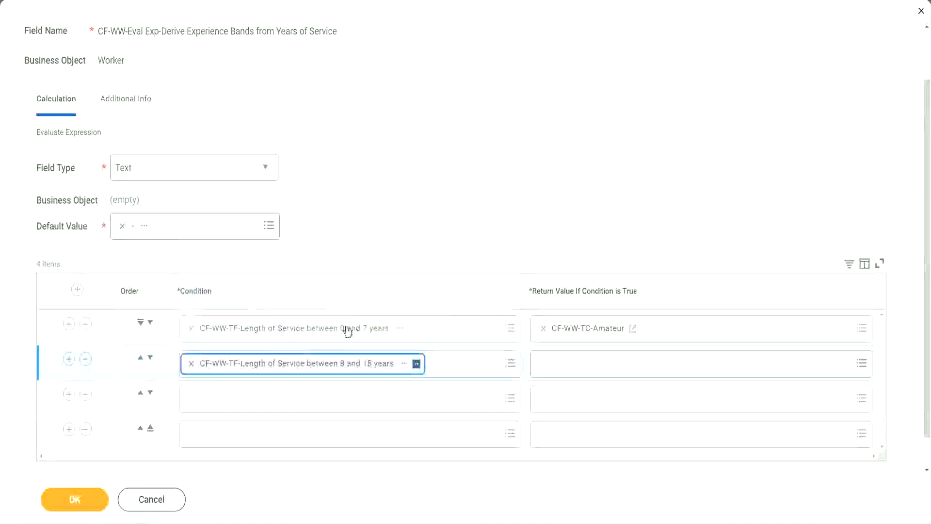
Search for cf-ww-tf in the third row and set its condition to CF-WW-TF-Length of Service between 16 and 30 years
left_click(235, 399)
type("cf")
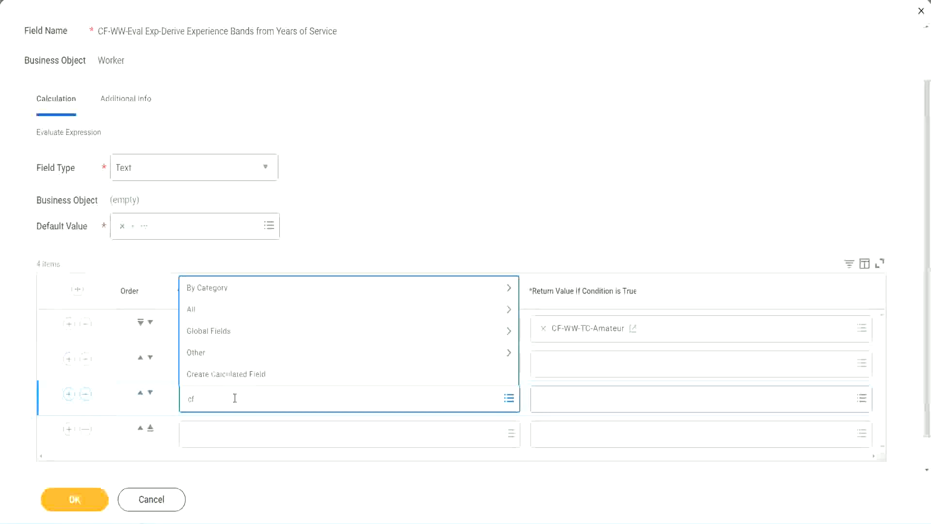
type("-ww-tf")
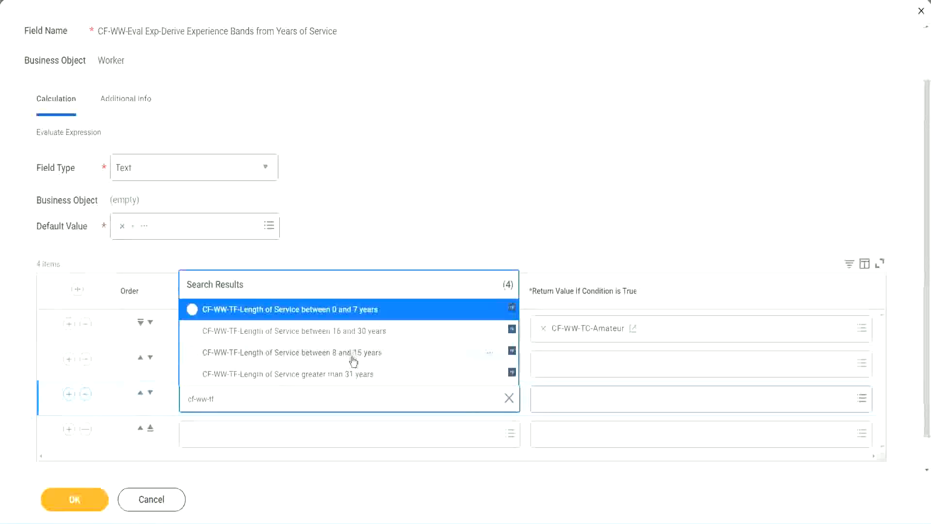
left_click(374, 336)
Search for cf-ww tf 31 in the fourth row and set its condition to CF-WW-TF-Length of Service greater than 31 years
left_click(220, 435)
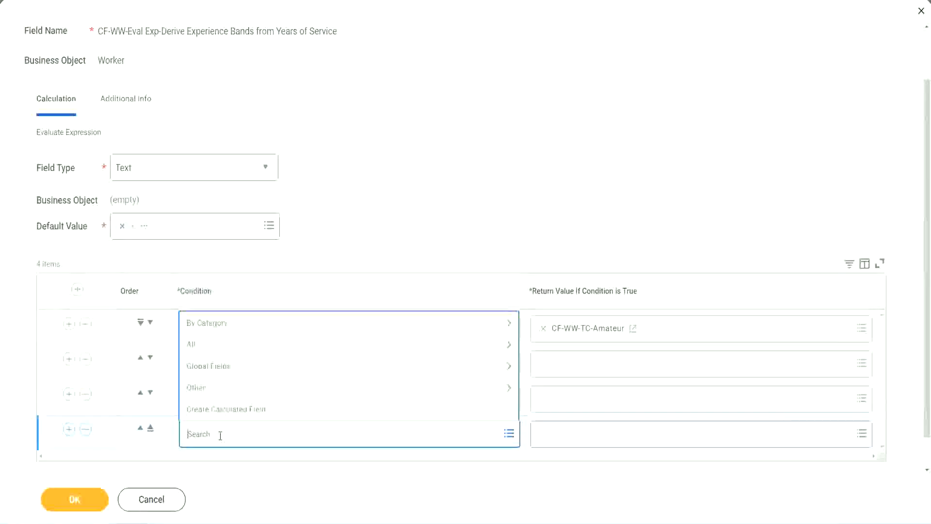
type("cf-ww")
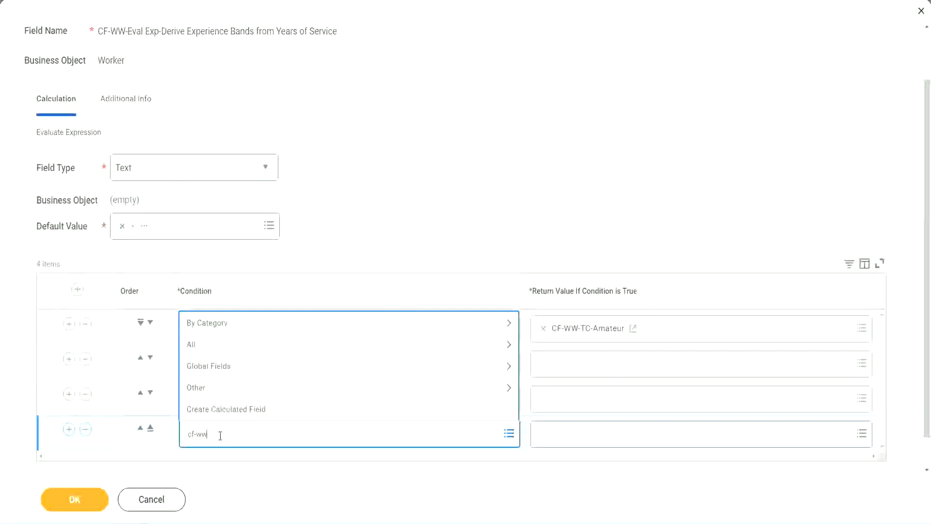
type(" tf 31")
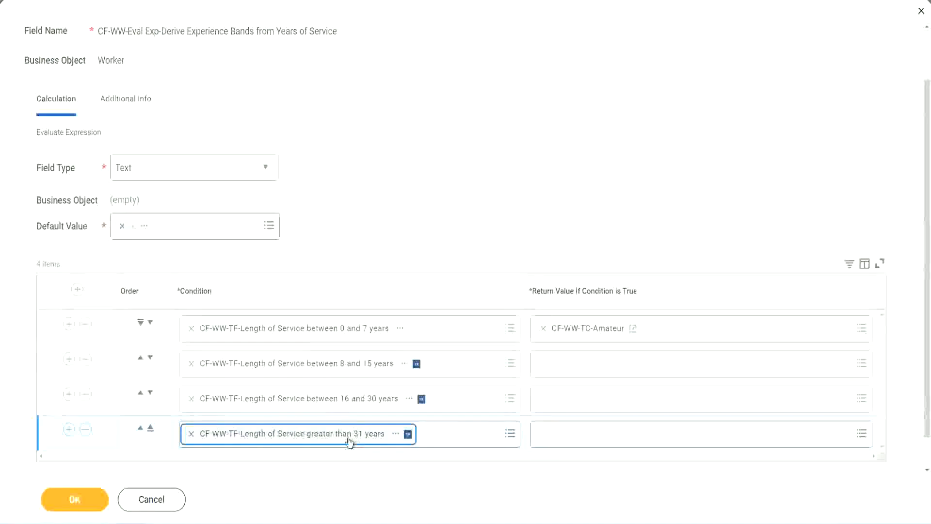
left_click(419, 201)
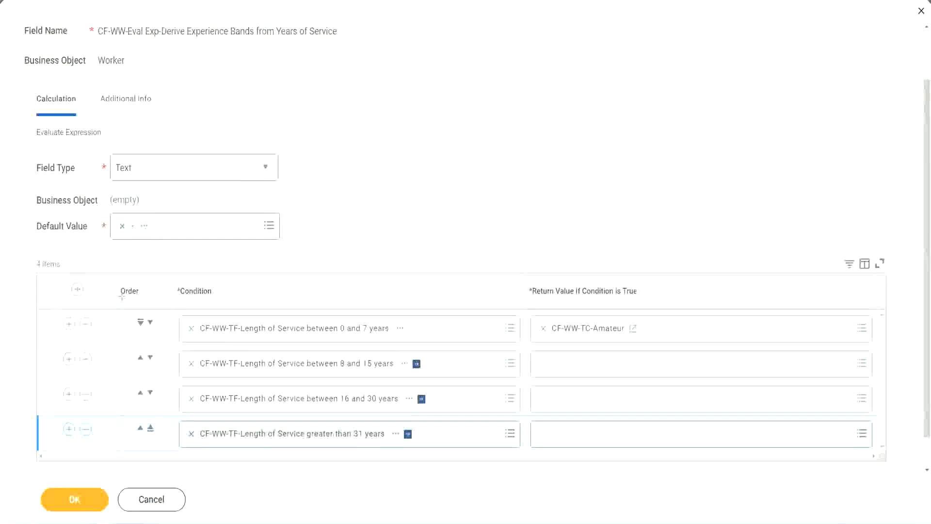
Try the 8 to 15 years condition above the 0 to 7 years condition and restore the original row order
left_click_drag(104, 283, 103, 384)
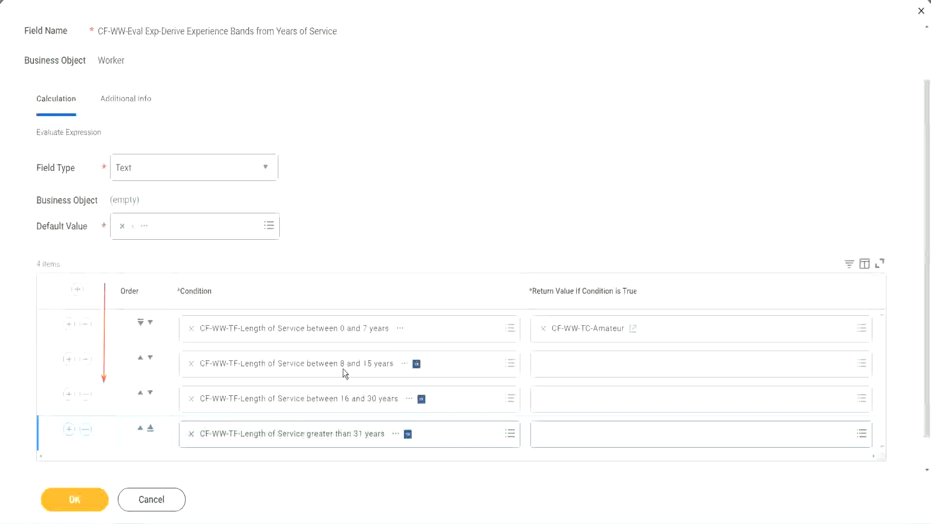
left_click(141, 359)
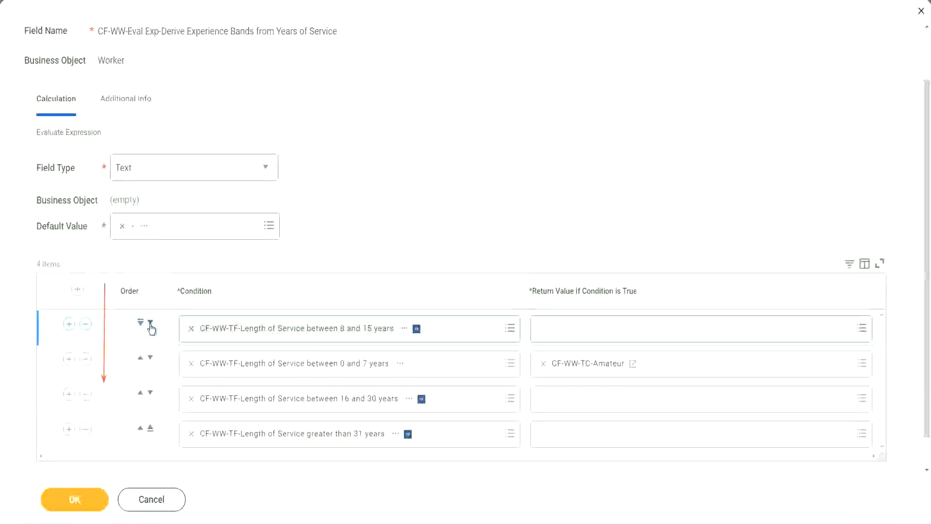
left_click(150, 323)
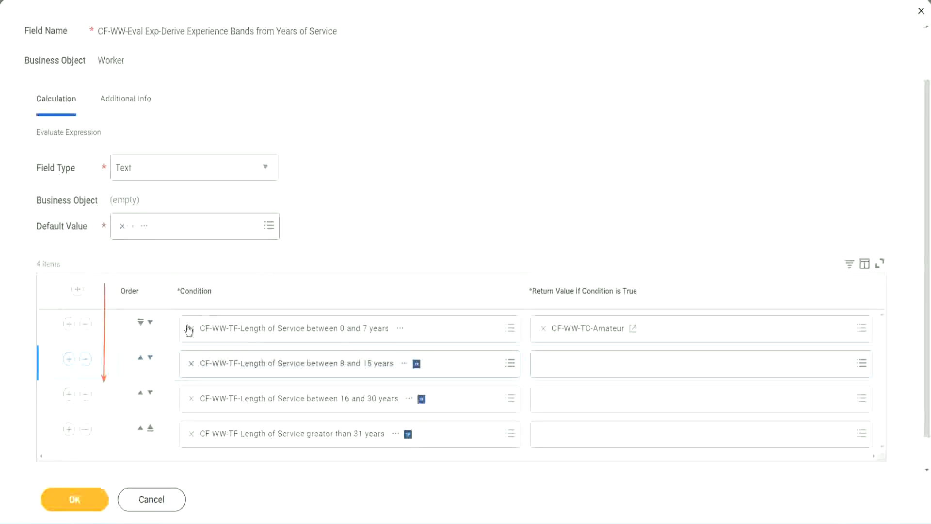
Temporarily move the 8 to 15 years condition above 0 to 7 years, copying the CF-WW-TC-Amateur text before restoring the order
left_click(140, 359)
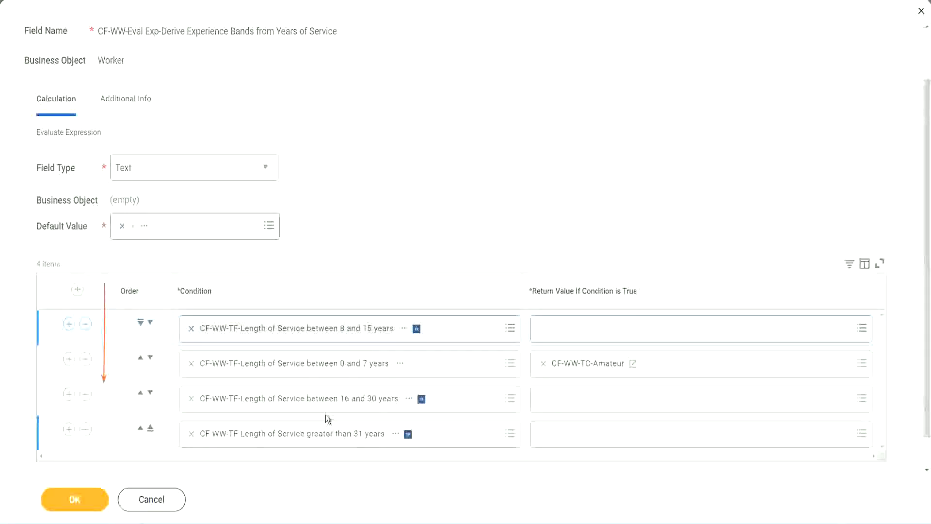
right_click(589, 371)
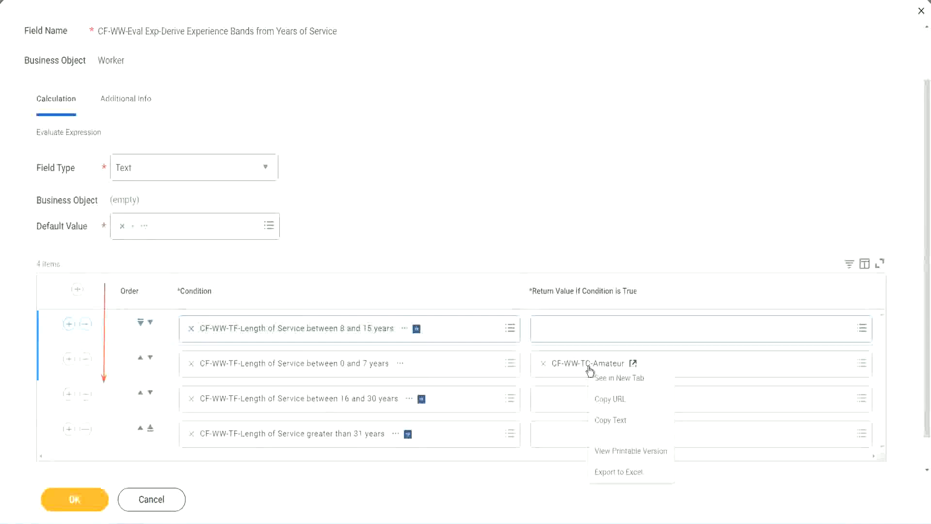
left_click(612, 419)
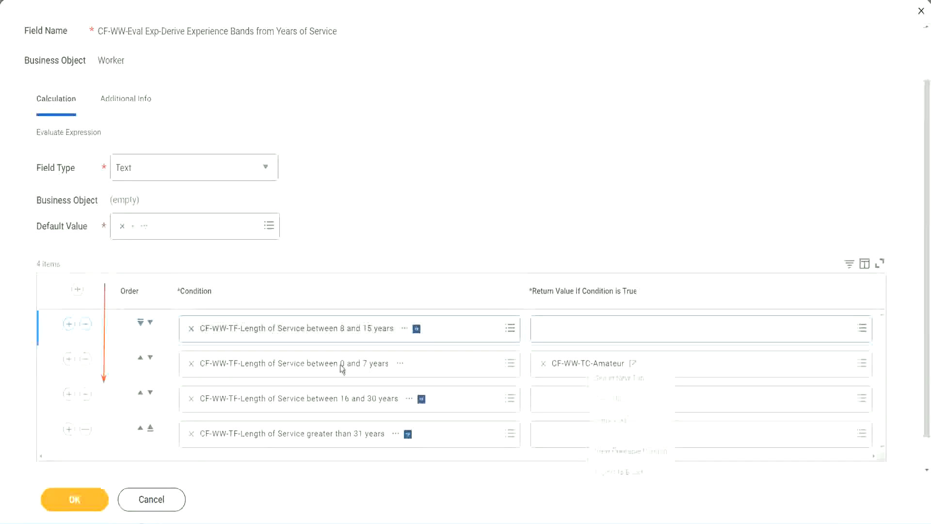
left_click(150, 322)
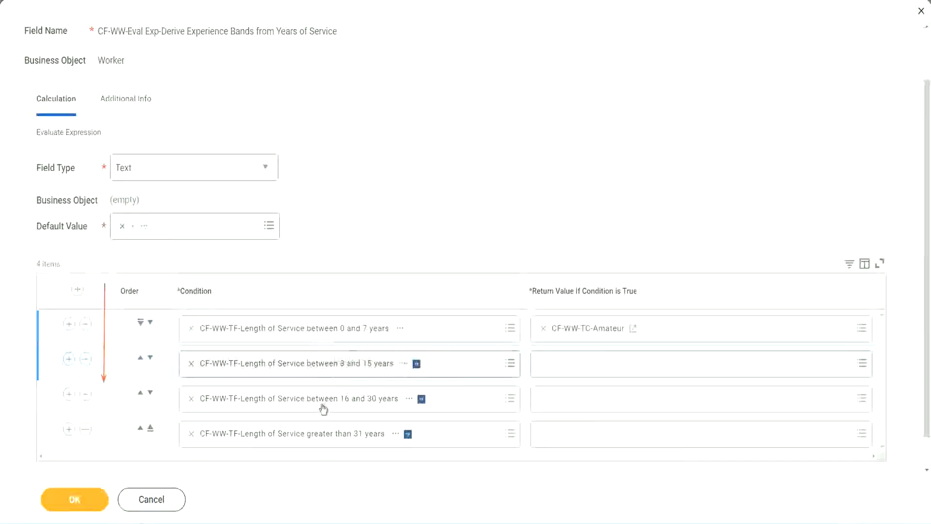
Create a calculated field CF-WW-TC-Experienced for the 8 to 15 years return value, with business object Global and function Text Constant
left_click(546, 365)
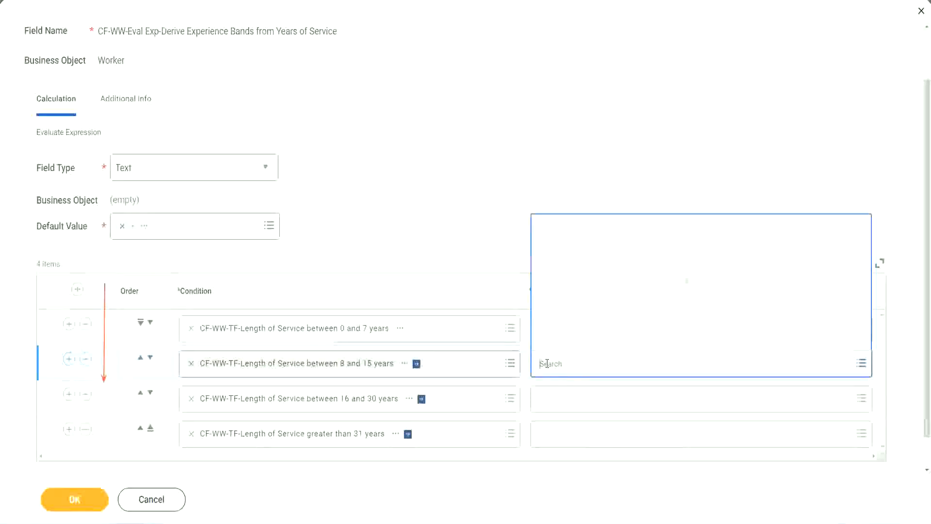
left_click(577, 341)
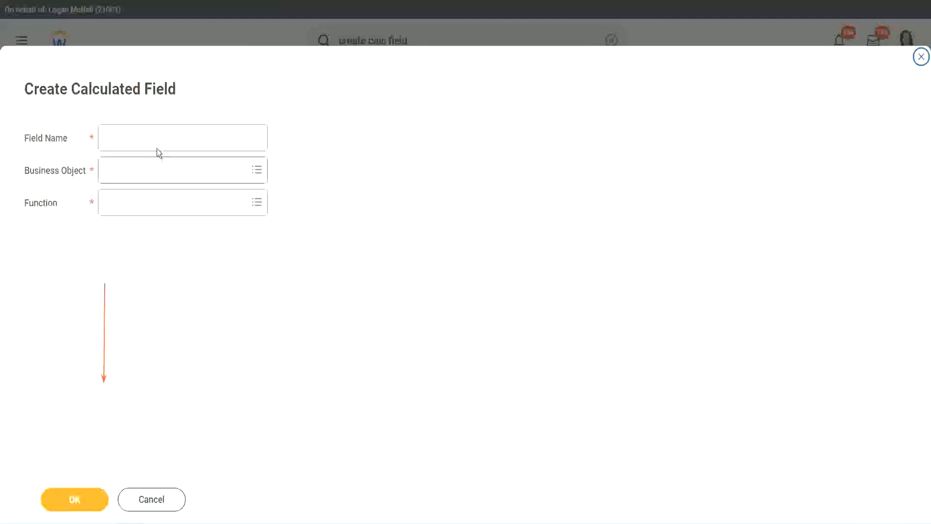
left_click(148, 137)
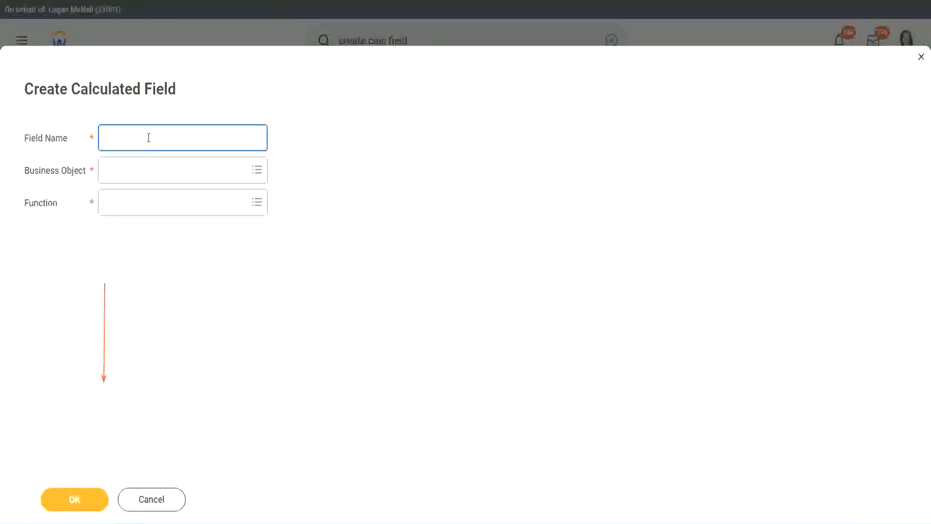
key("ctrl+v")
double_click(159, 139)
type("Experienced")
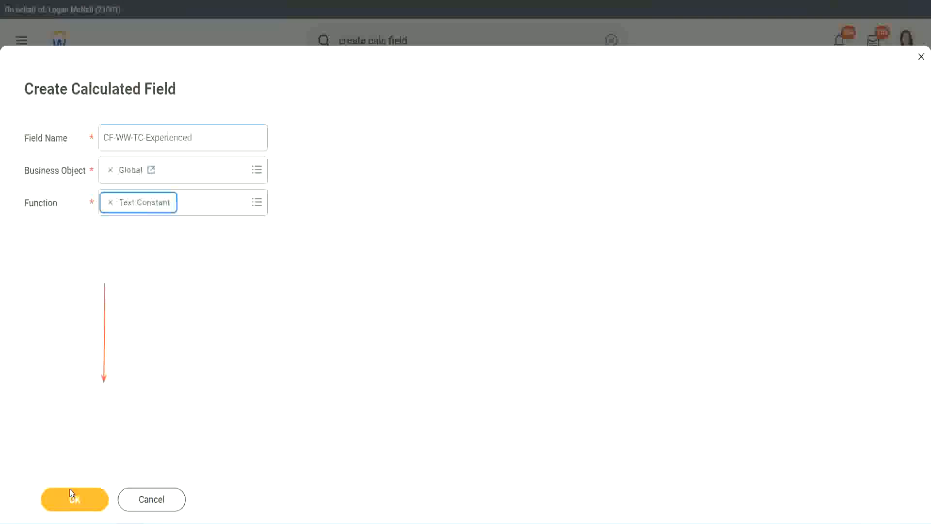
left_click(71, 496)
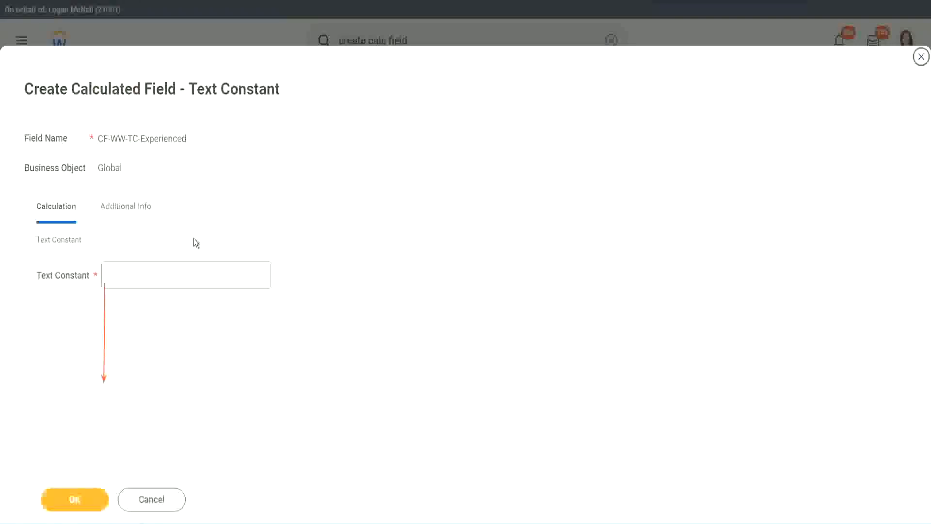
Enter Experienced as the text constant and save the calculated field
left_click(141, 276)
type("Ex")
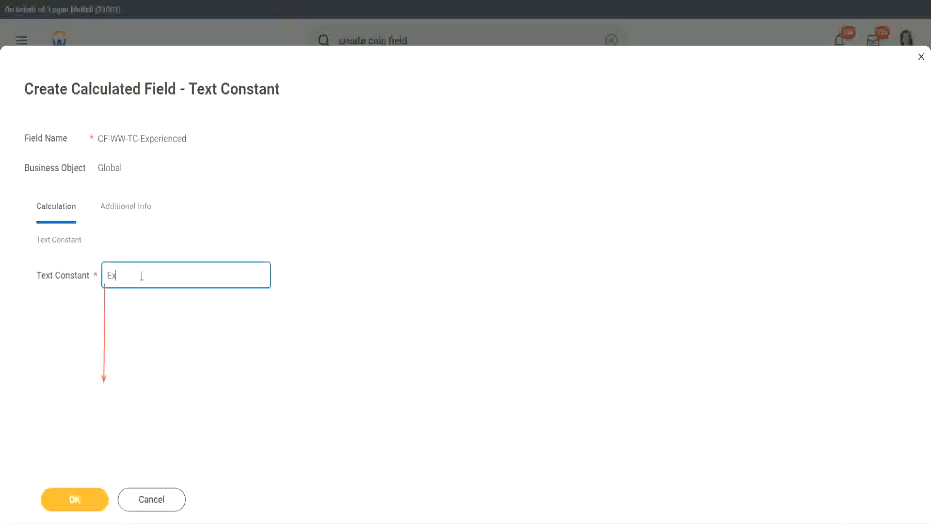
type("perienced")
left_click(77, 498)
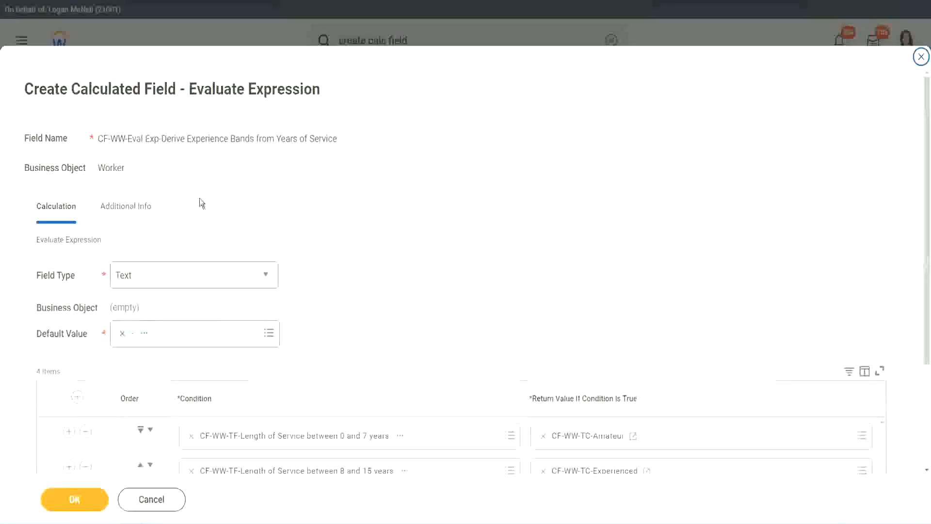
Start a calculated field for the 16 to 30 years return value, pasting the copied name and setting the business object to Global
scroll(430, 253, "down", 3)
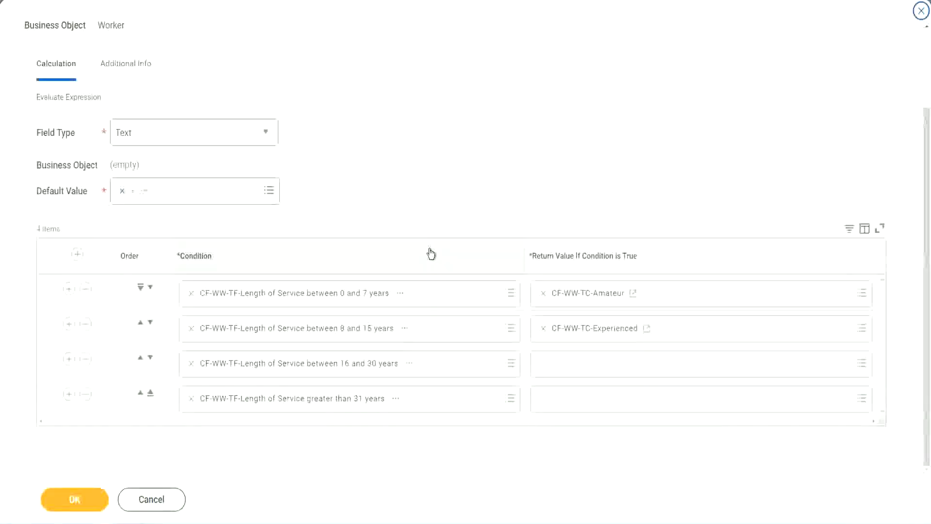
left_click(581, 369)
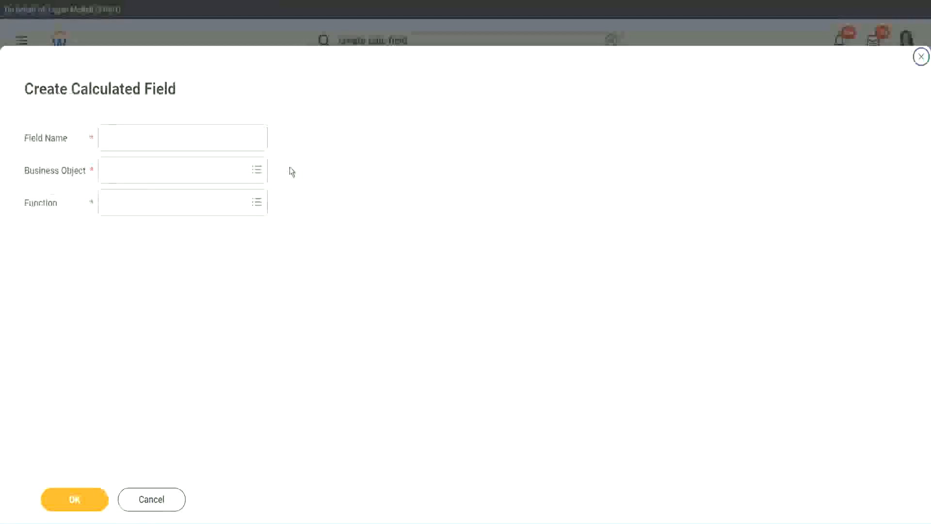
left_click(196, 138)
key("ctrl+v")
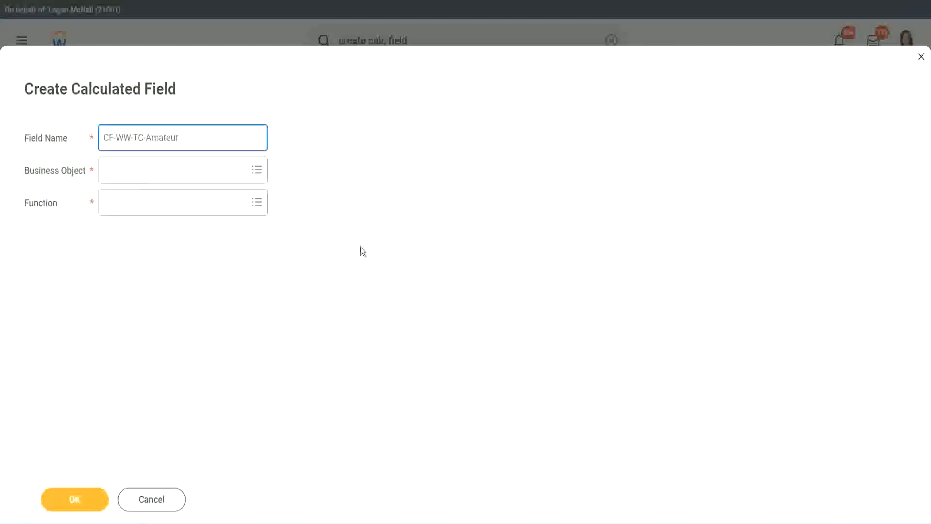
left_click(107, 171)
type("globa")
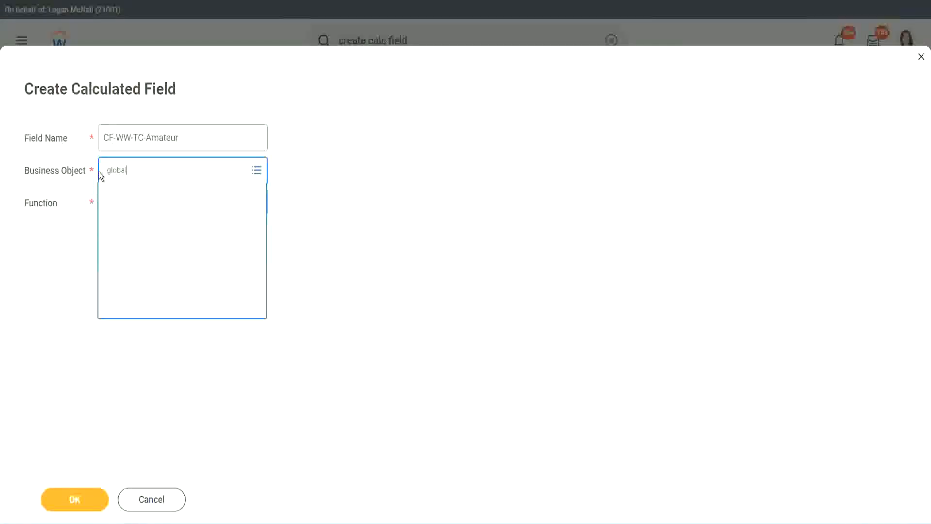
type("l")
key("Return")
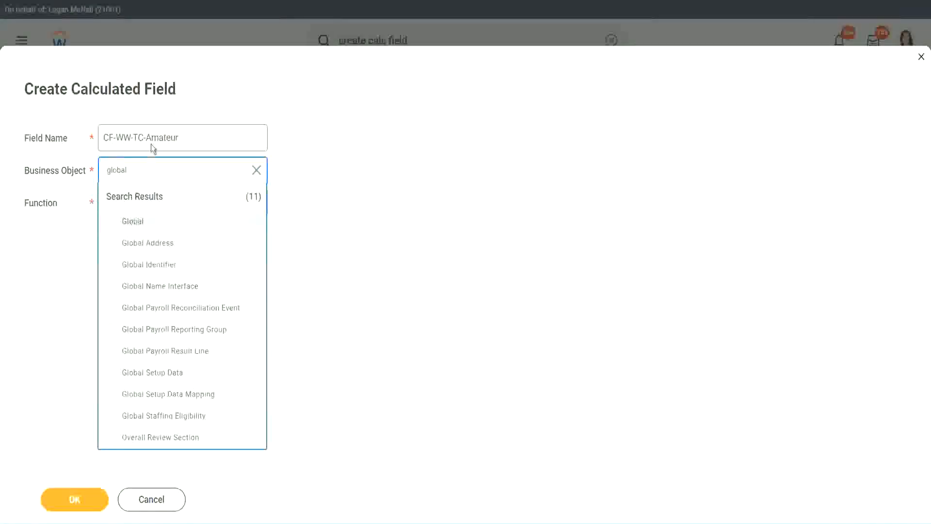
Replace Amateur in the field name so it reads CF-WW-TC-Senior
left_click(154, 141)
double_click(161, 138)
type("S")
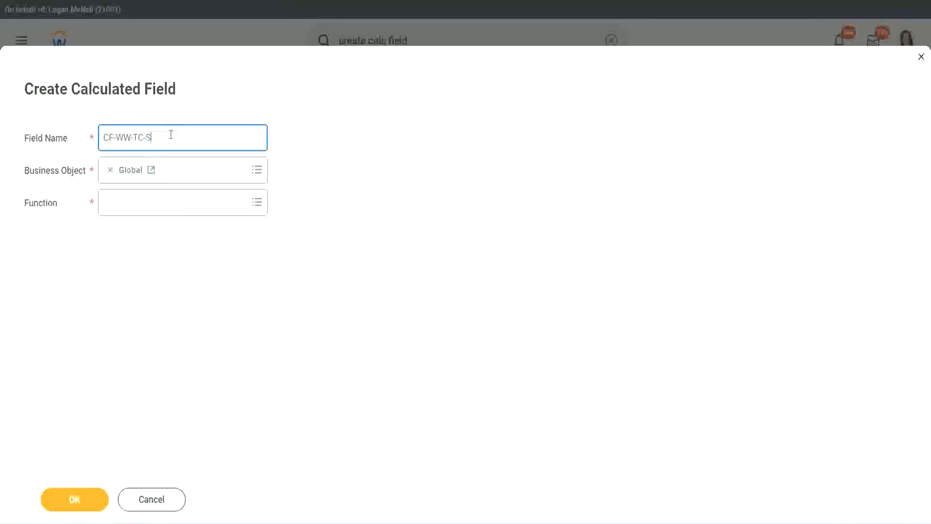
type("enior")
Define CF-WW-TC-Senior with the Text Constant function and the constant Senior, and save it
left_click(148, 211)
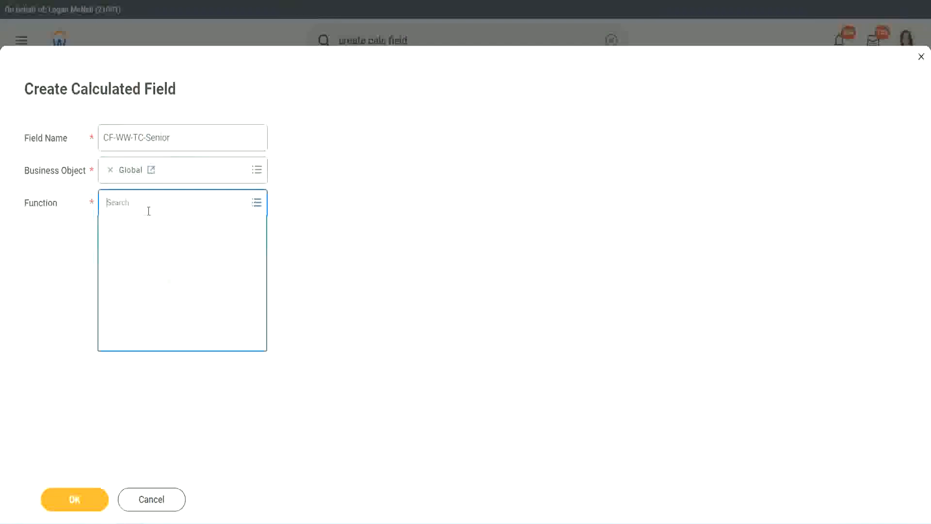
type("tc")
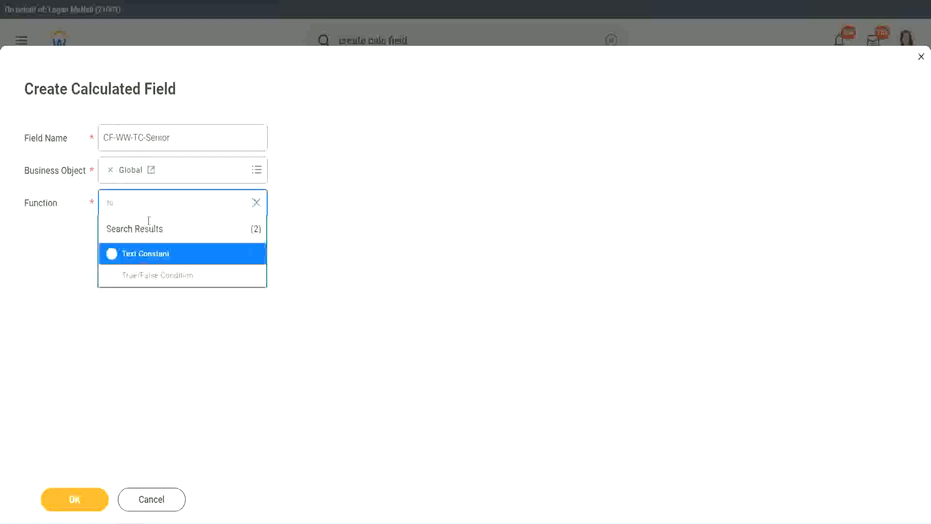
left_click(143, 252)
left_click(82, 502)
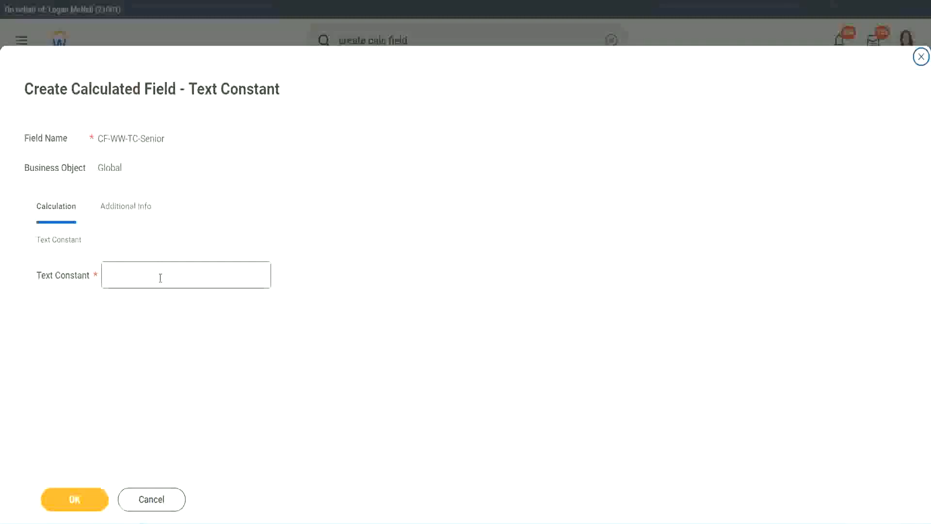
left_click(157, 272)
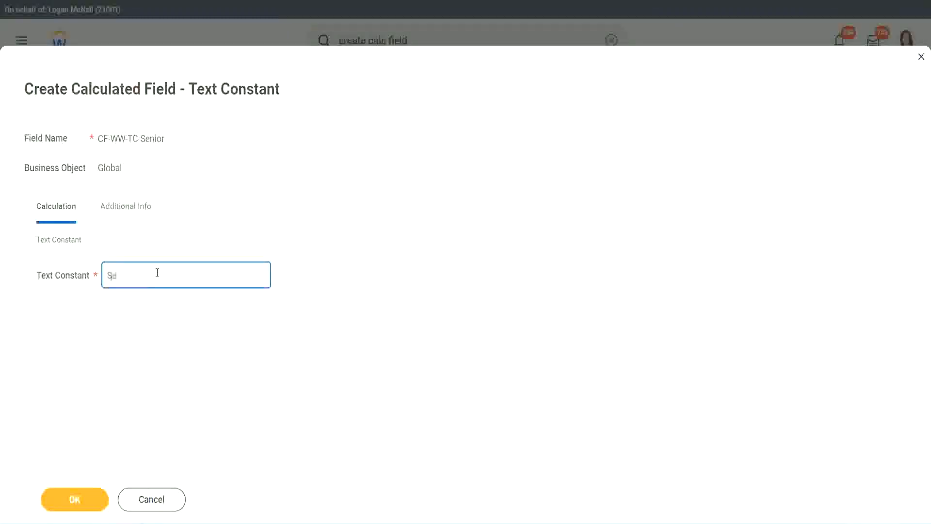
left_click(92, 492)
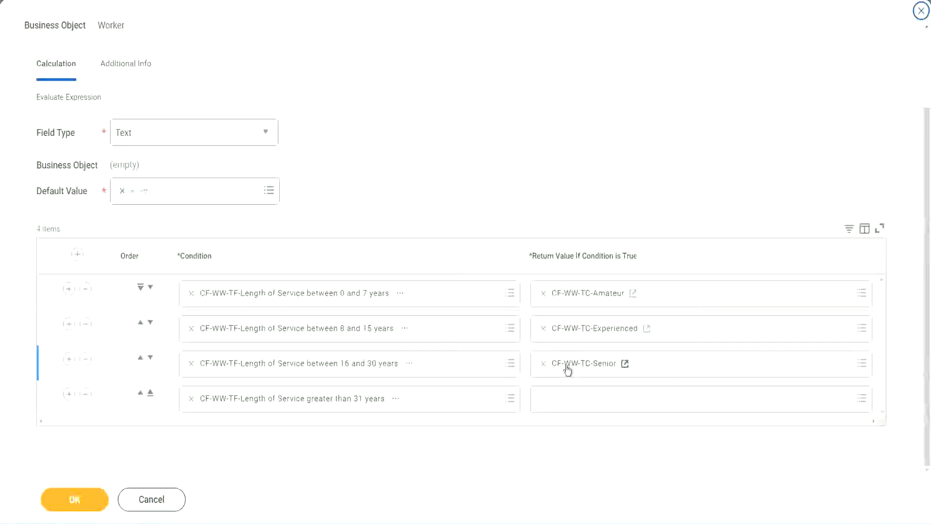
Start a calculated field for the greater than 31 years return value, reusing the copied Senior name changed to CF-WW-TC-Legend
right_click(566, 366)
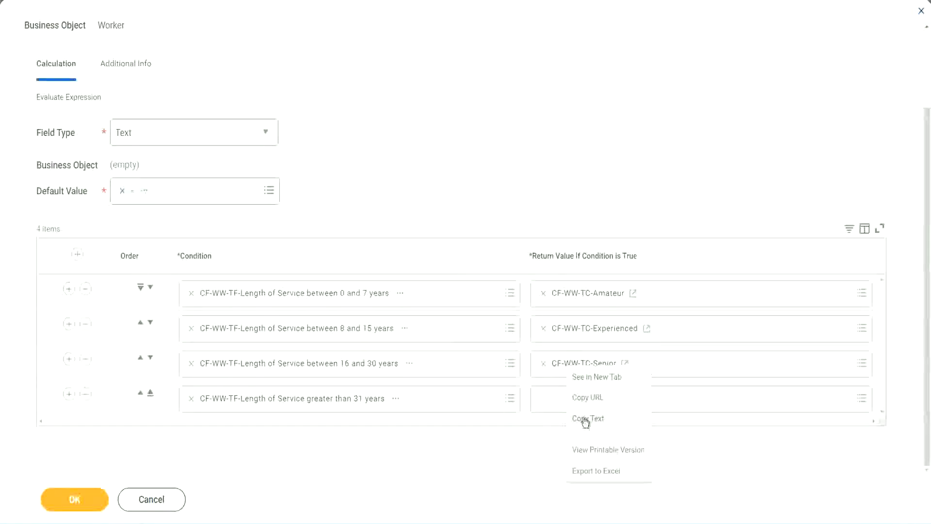
left_click(566, 402)
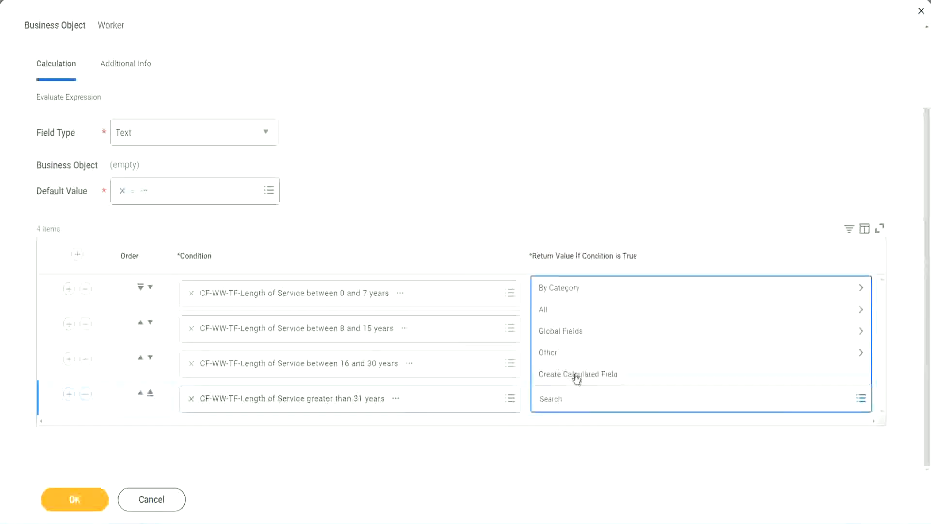
left_click(578, 376)
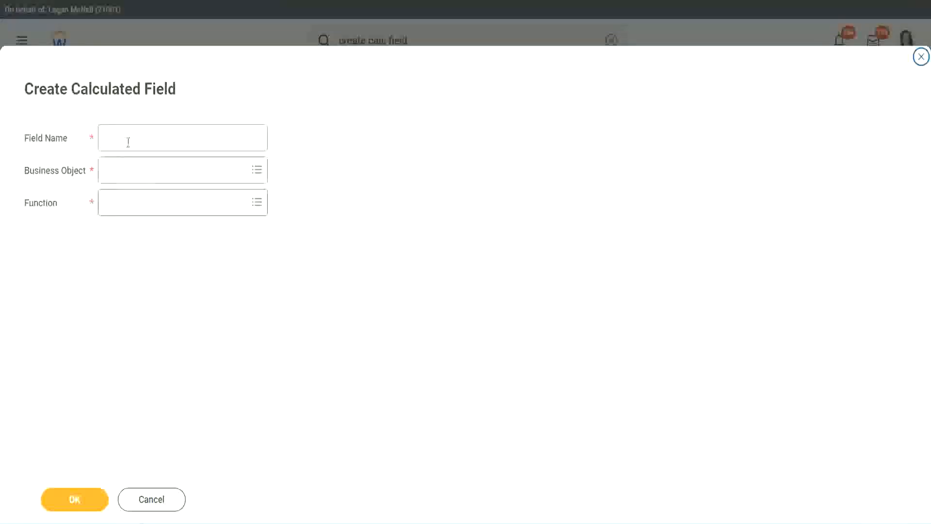
left_click(128, 141)
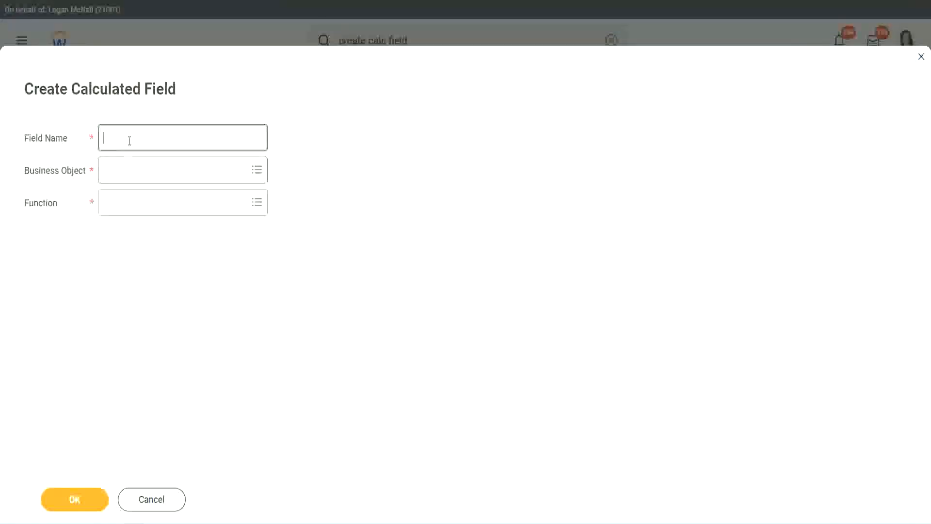
type("CF-WW-TC-Senior")
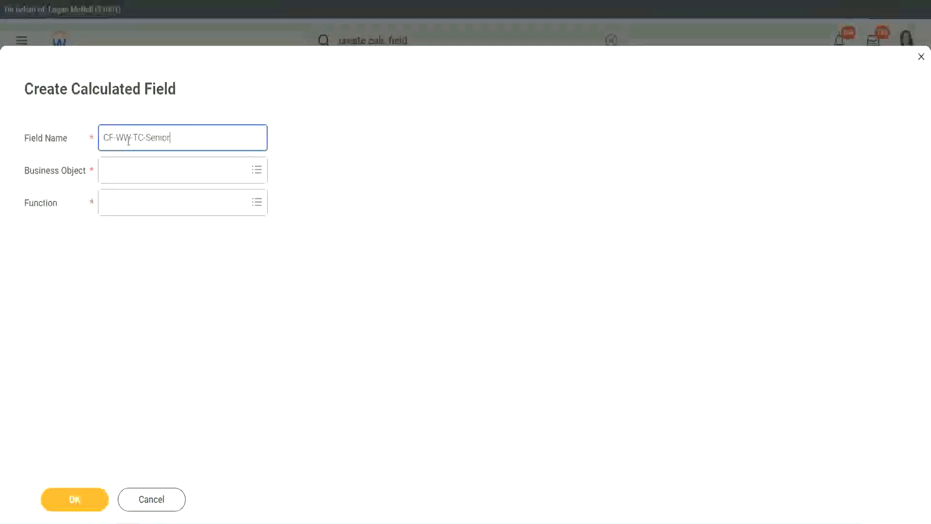
double_click(157, 137)
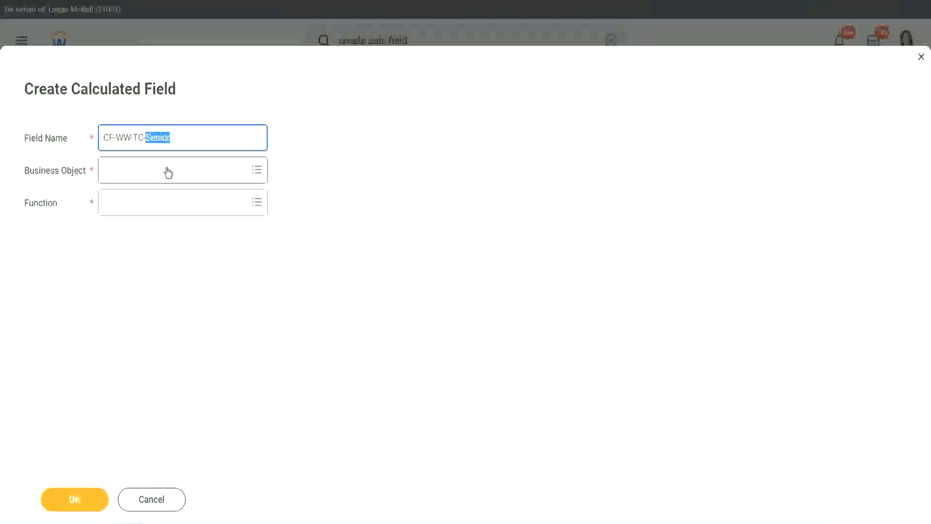
type("Legend")
Set the business object of CF-WW-TC-Legend to Global and its function to Text Constant, and continue to its definition
left_click(131, 178)
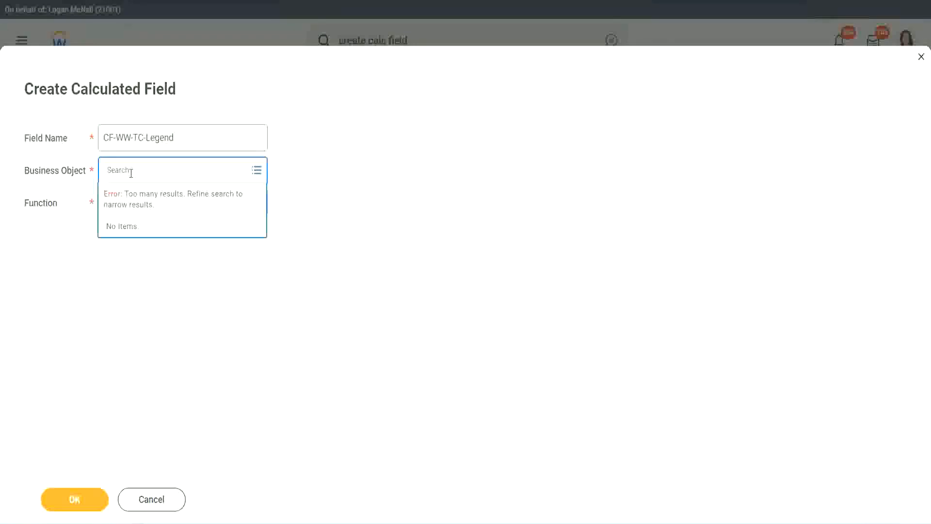
type("w")
type("lobal")
key("Return")
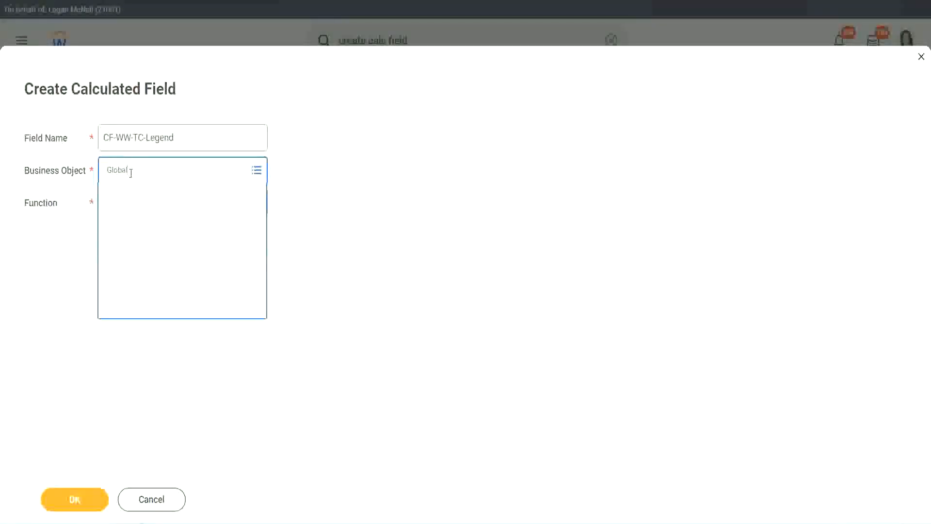
left_click(139, 223)
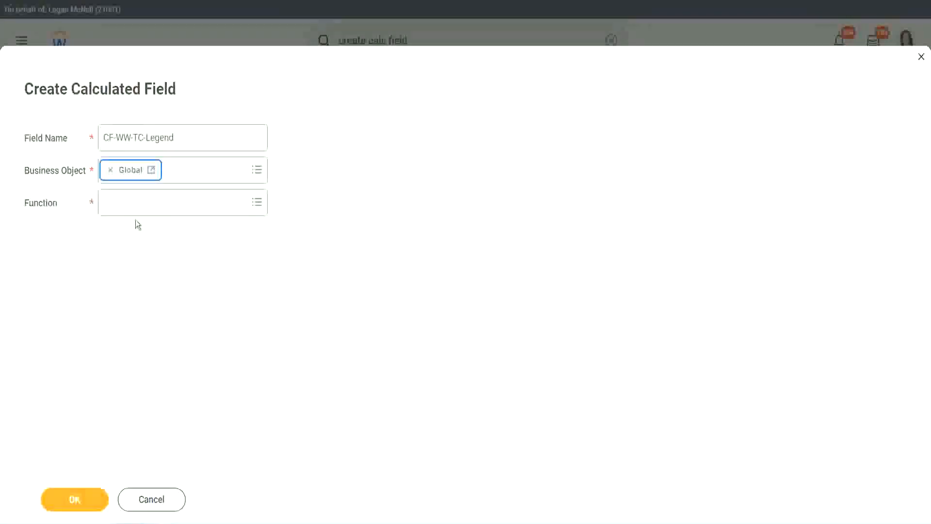
left_click(134, 203)
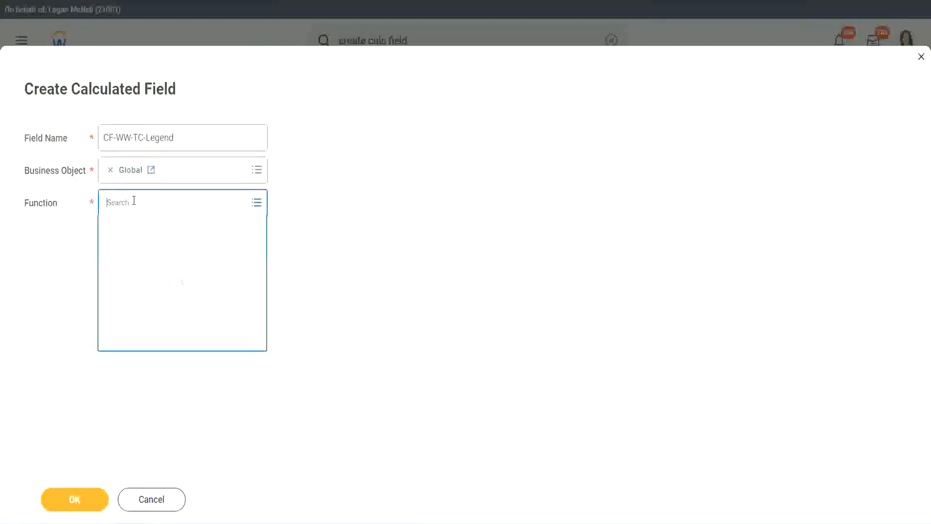
type("id")
key("Return")
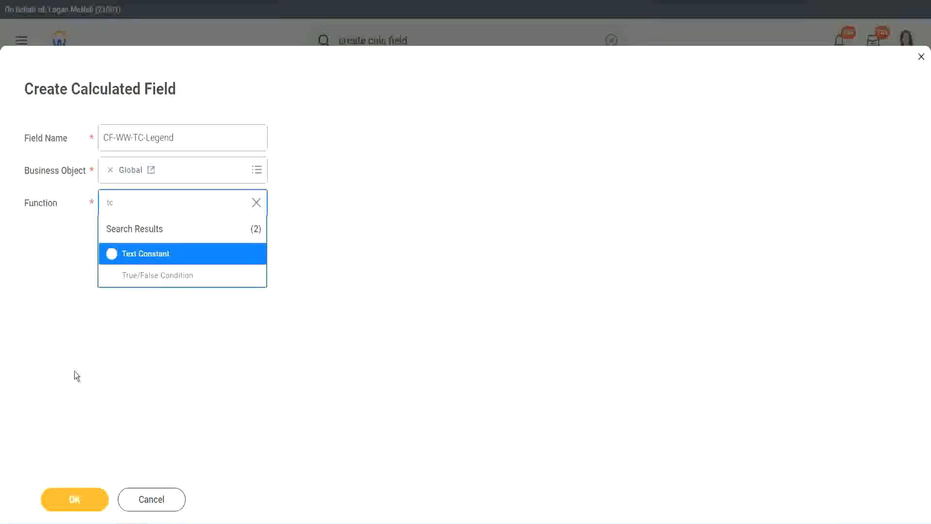
left_click(227, 262)
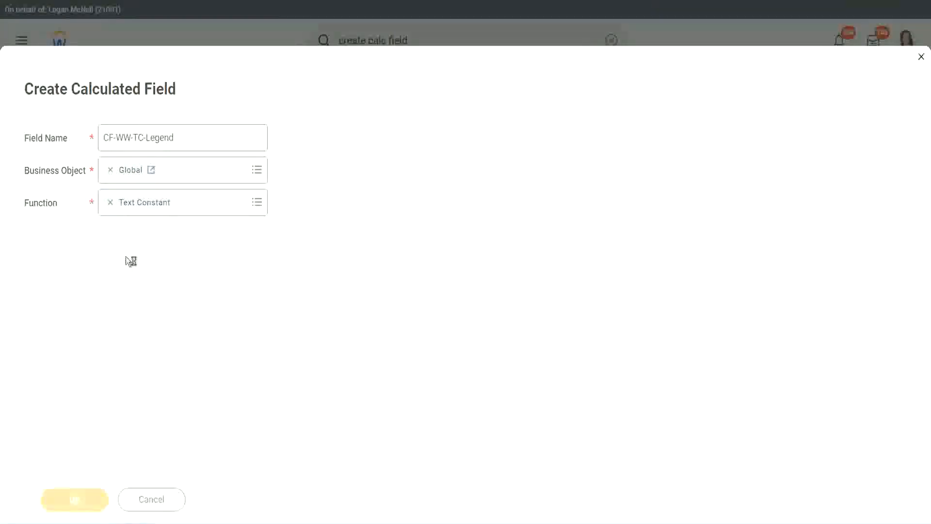
Enter Legend as the text constant and save the calculated field
left_click(120, 276)
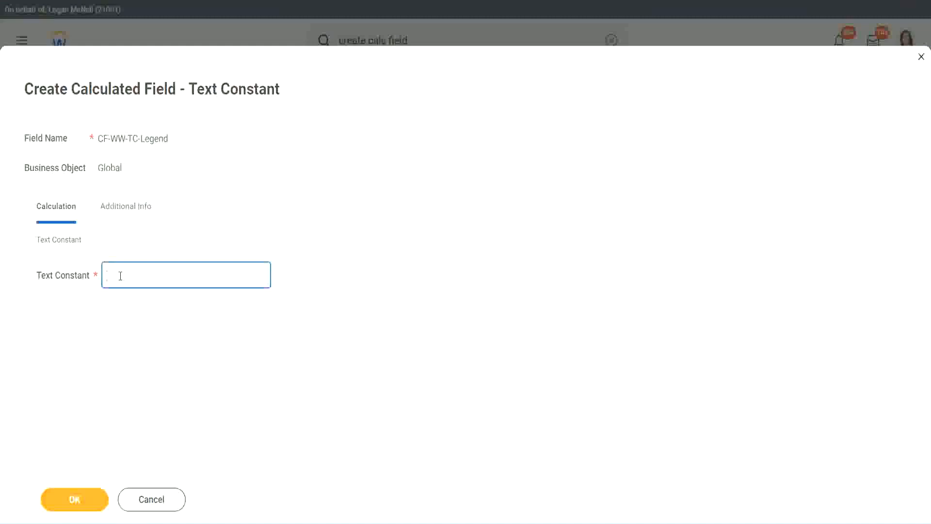
type("Legend")
left_click(78, 500)
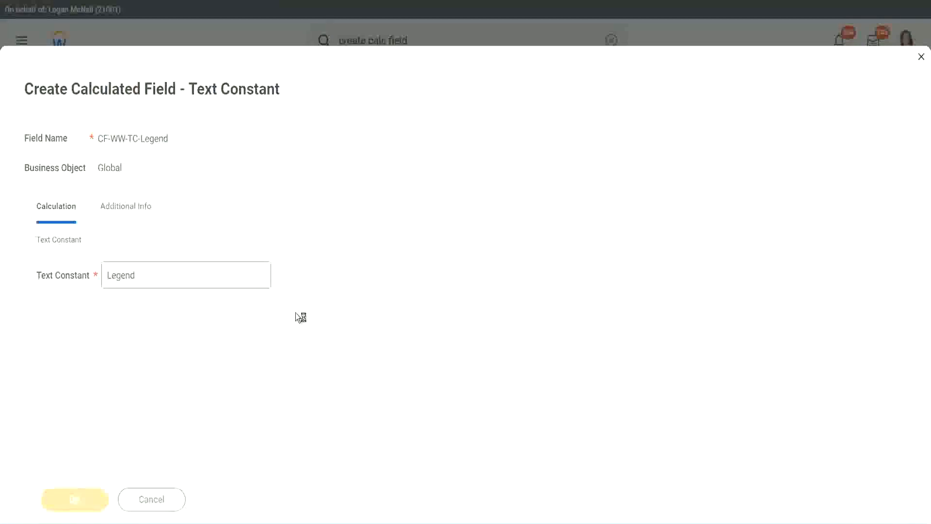
Review the conditions and return values of the Evaluate Expression field, and save it
scroll(493, 262, "down", 3)
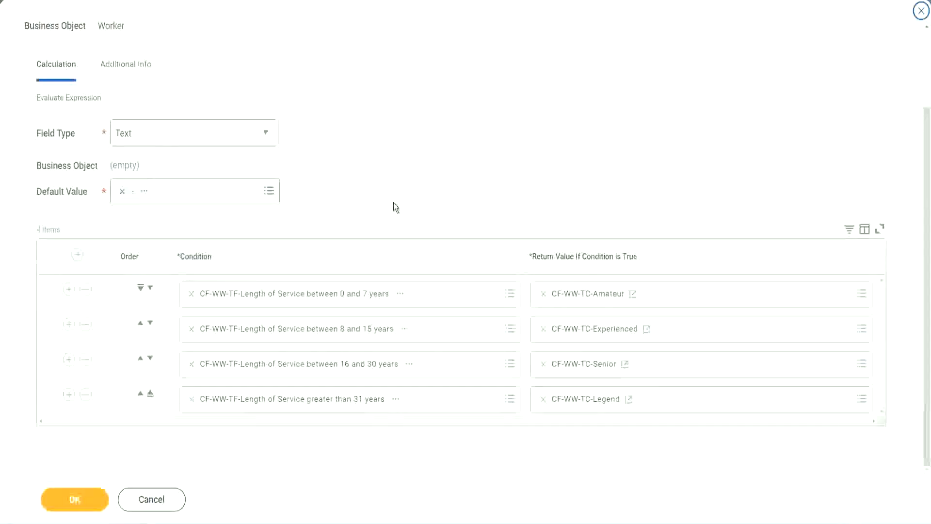
scroll(394, 195, "up", 1)
scroll(394, 195, "up", 1)
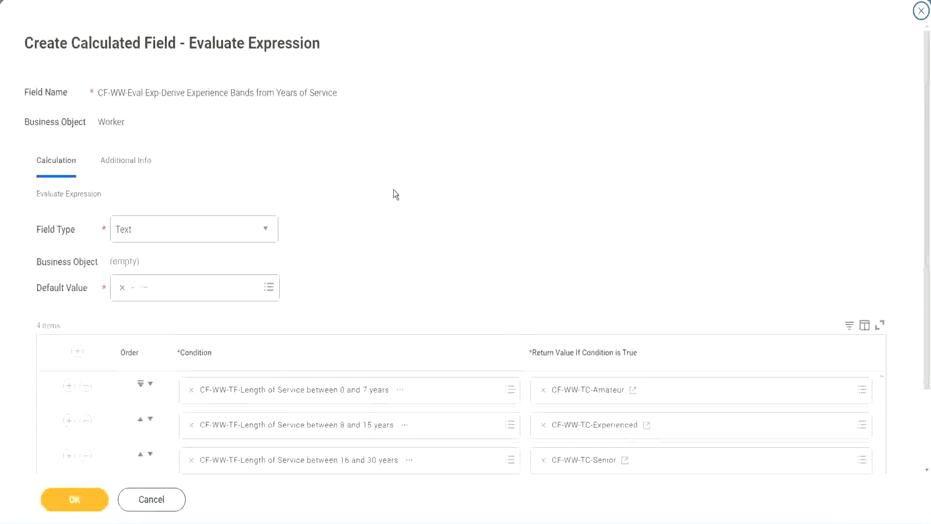
scroll(393, 192, "down", 2)
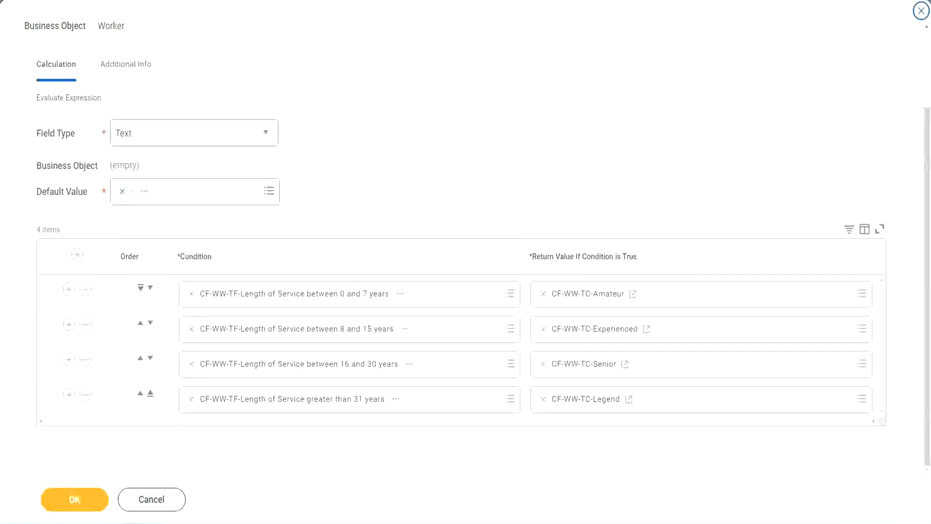
left_click_drag(597, 136, 603, 234)
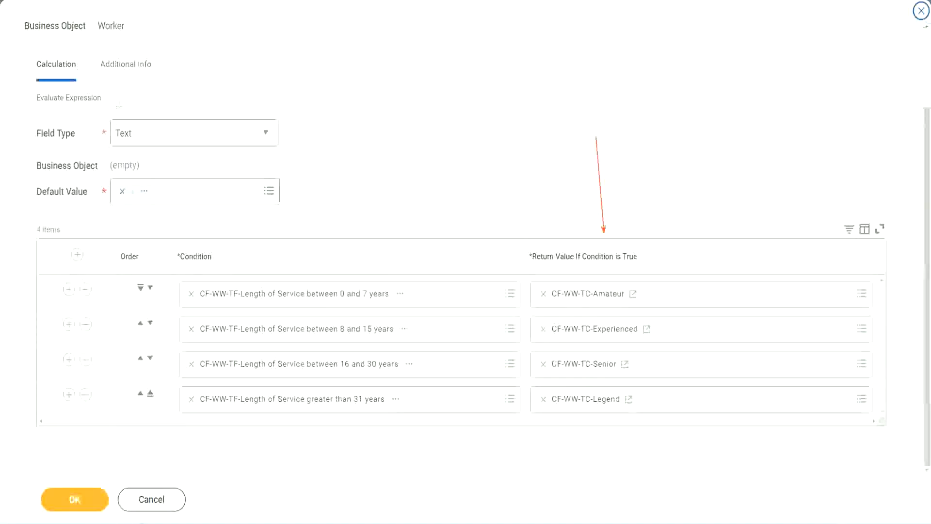
left_click_drag(115, 84, 120, 117)
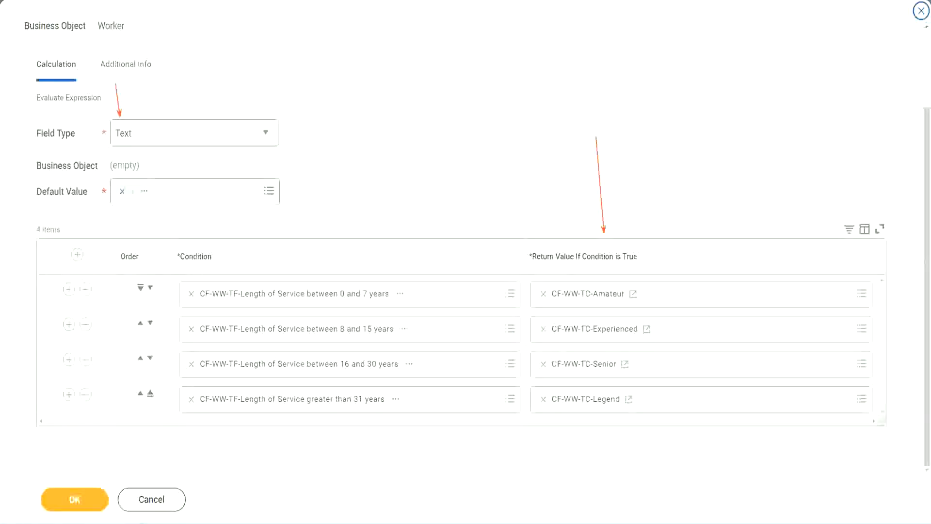
left_click(81, 499)
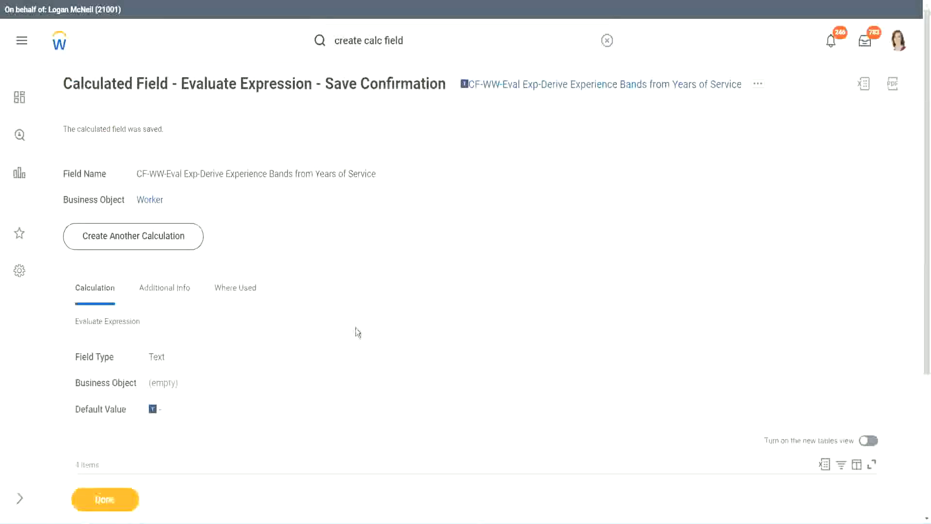
Check the saved experience bands calculated field and copy its name
scroll(358, 332, "down", 4)
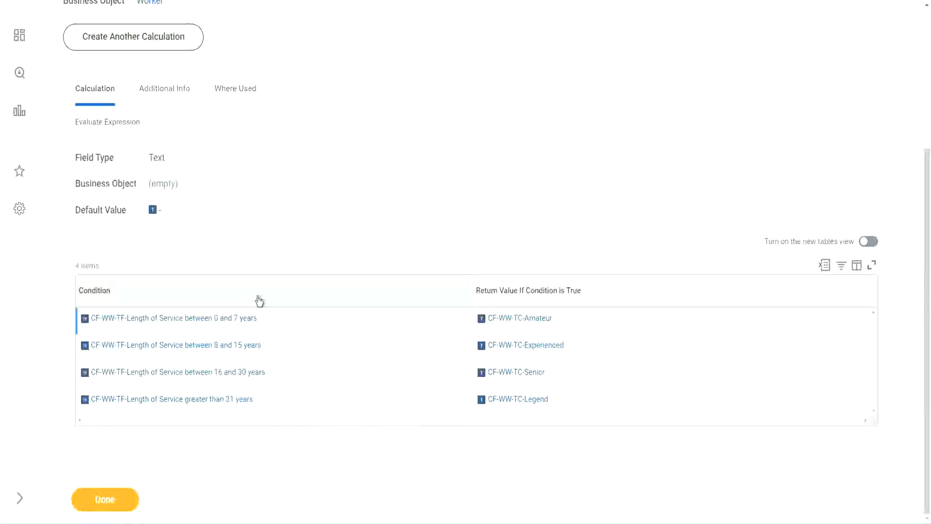
scroll(259, 298, "up", 4)
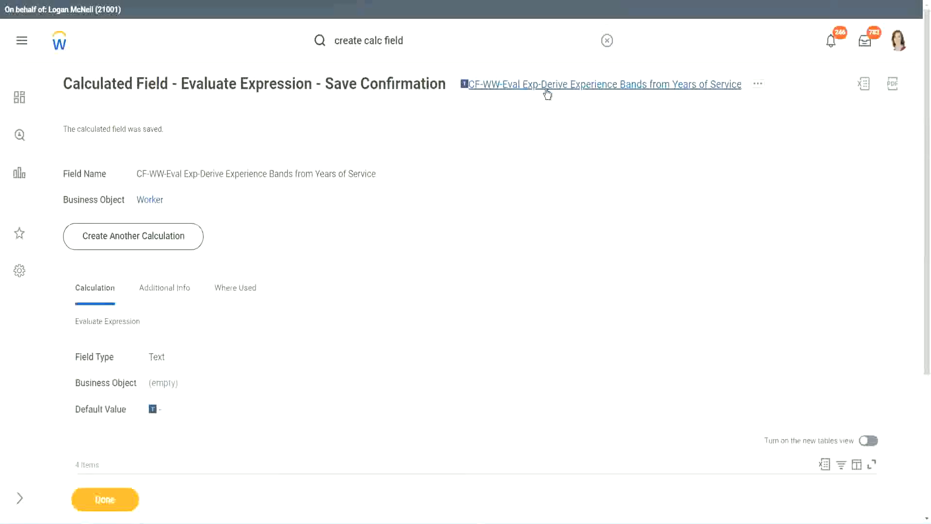
left_click(573, 144)
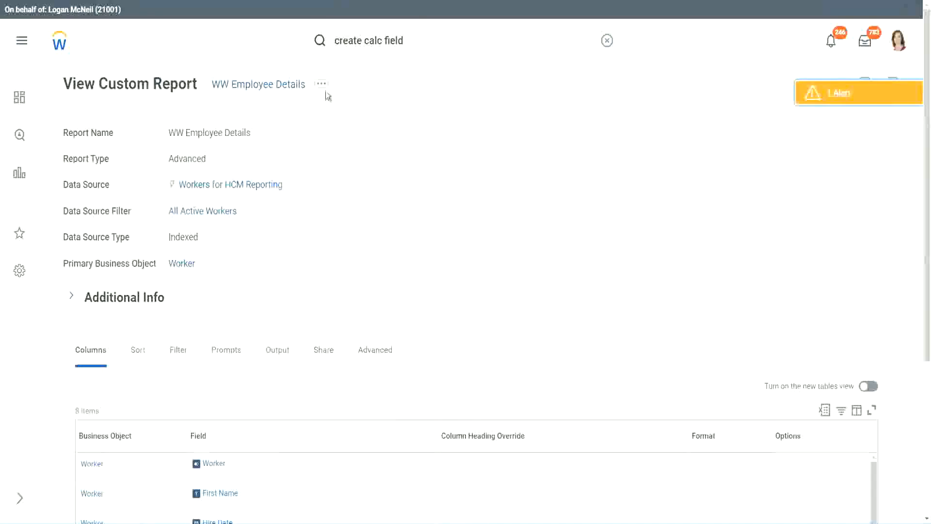
Open the WW Employee Details custom report for editing
left_click(323, 87)
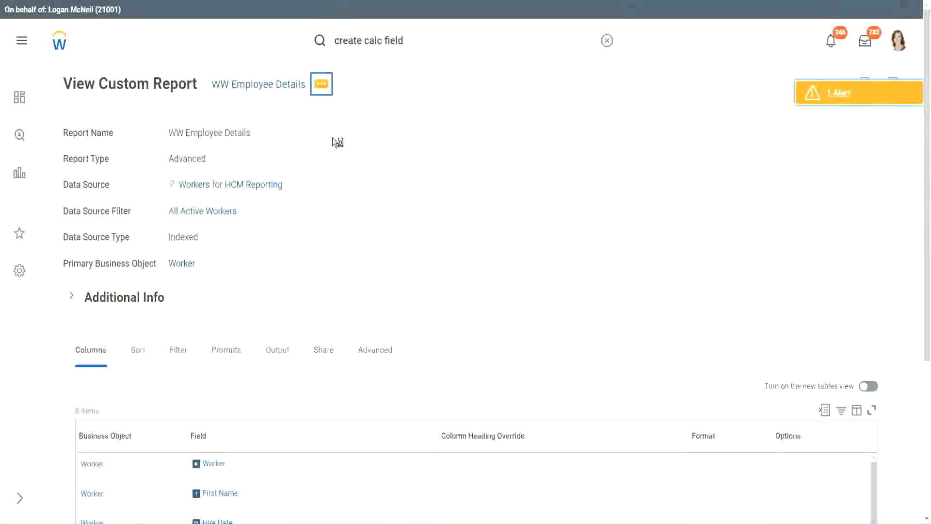
mouse_move(380, 138)
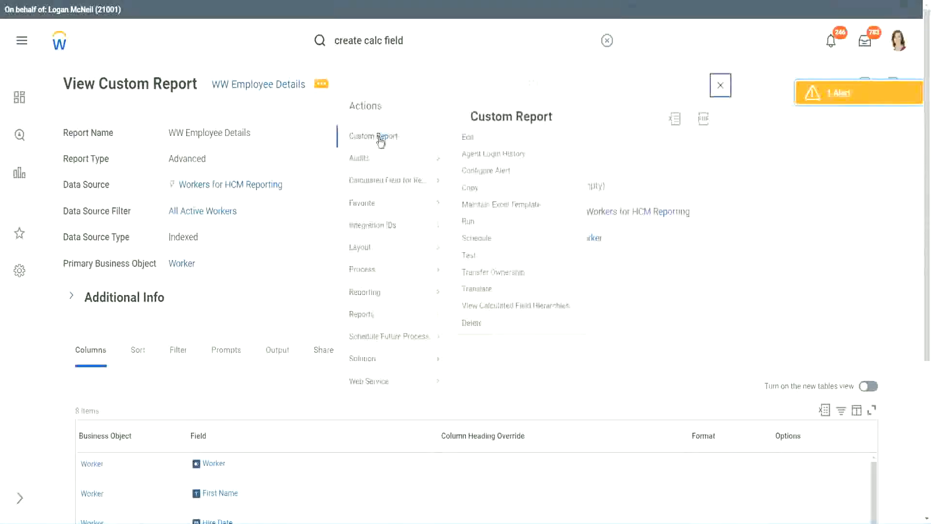
left_click(473, 138)
Add a Worker column row below # of Years of Service and remove the Years of Service column
scroll(340, 213, "down", 4)
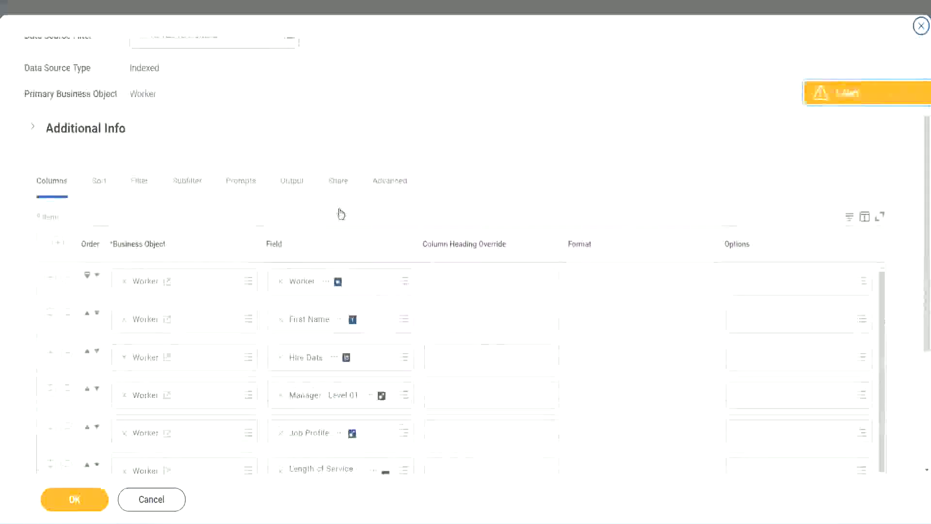
scroll(341, 213, "down", 2)
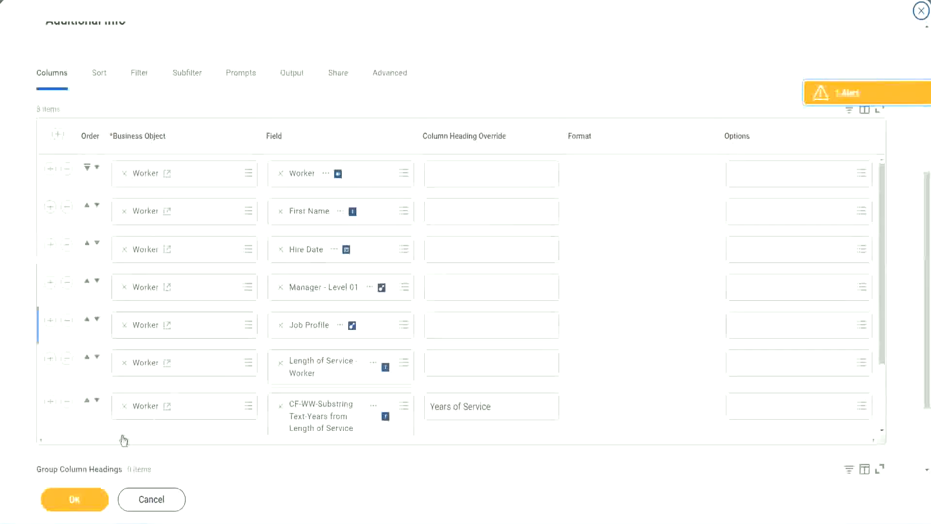
left_click(50, 402)
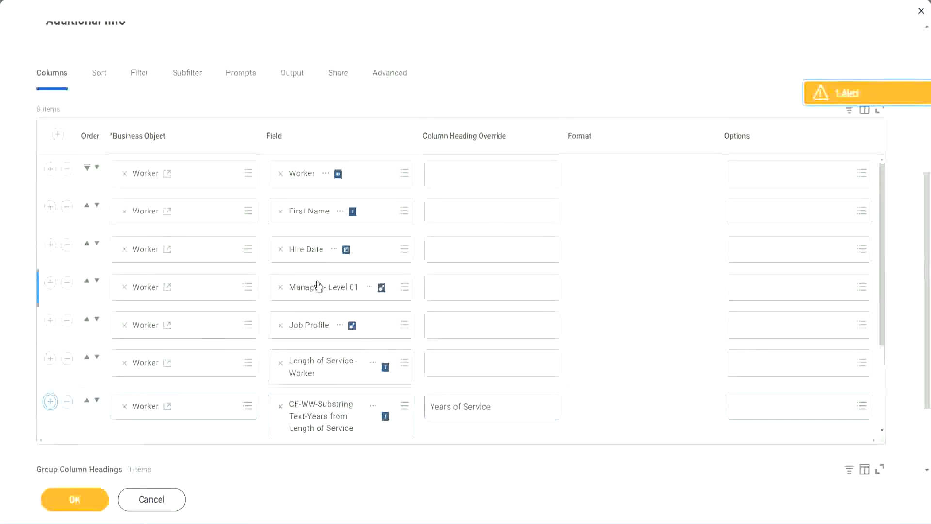
scroll(340, 340, "down", 2)
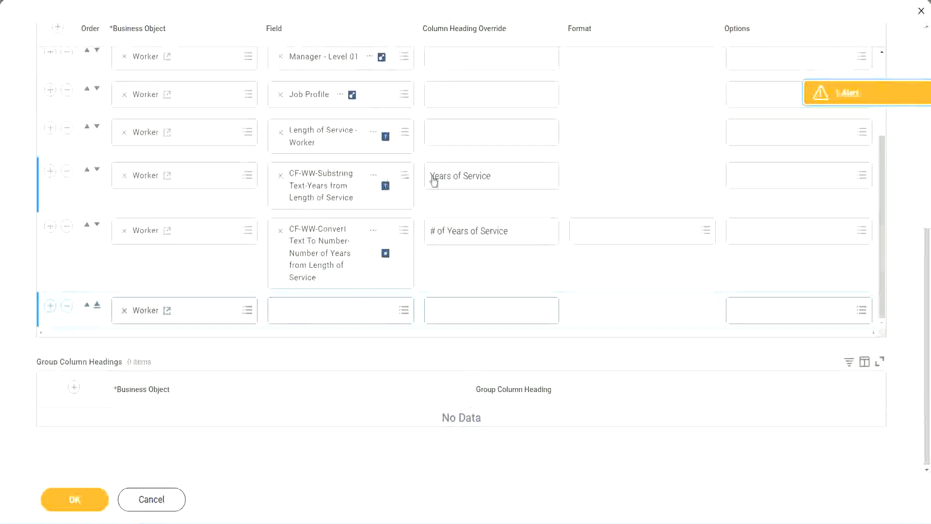
left_click(69, 174)
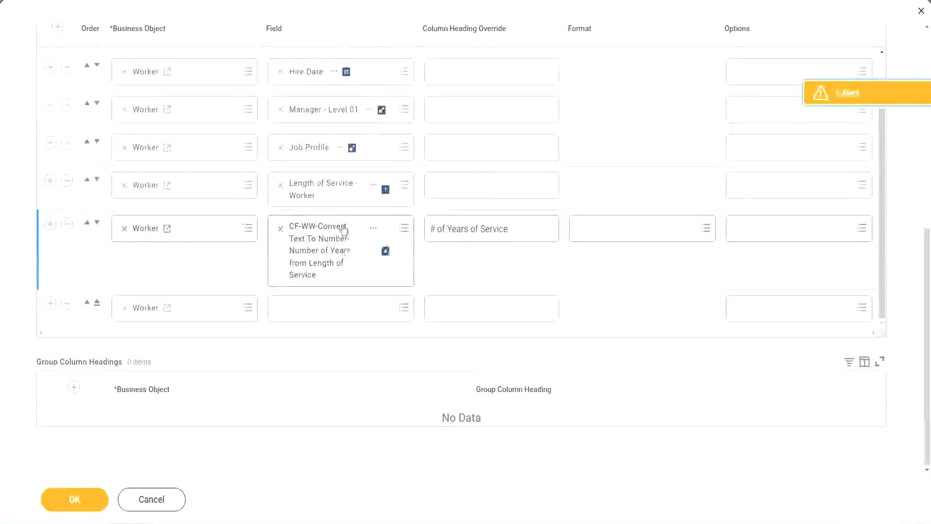
Set the new row's field to CF-WW-Eval Exp-Derive Experience Bands from Years of Service using the copied name
left_click(304, 307)
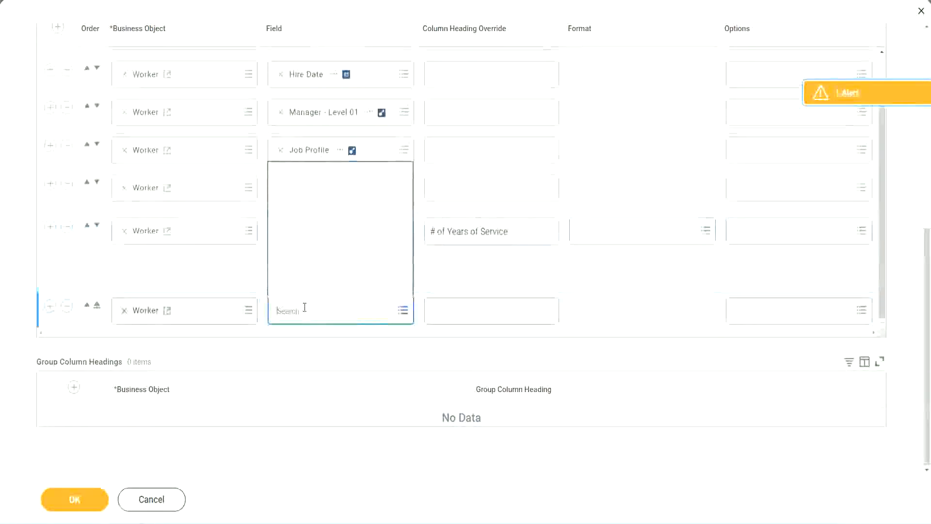
key("ctrl+v")
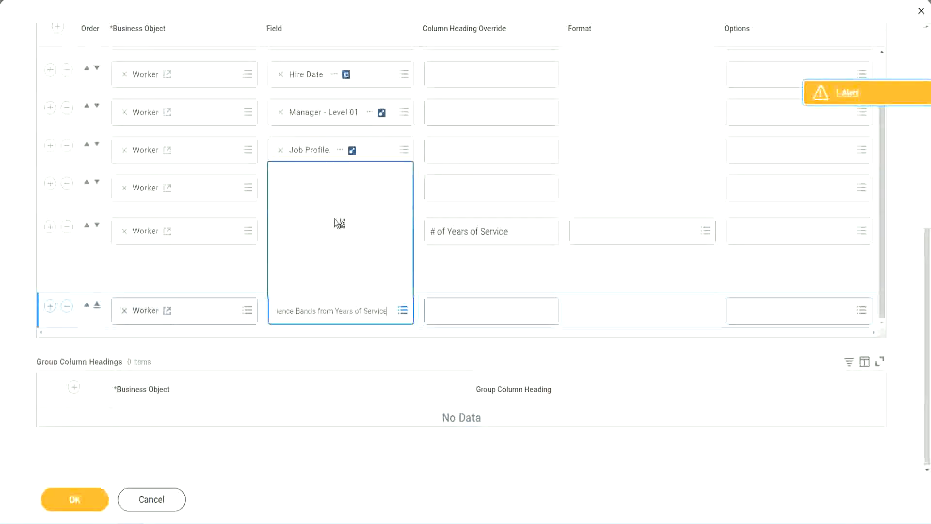
left_click(311, 233)
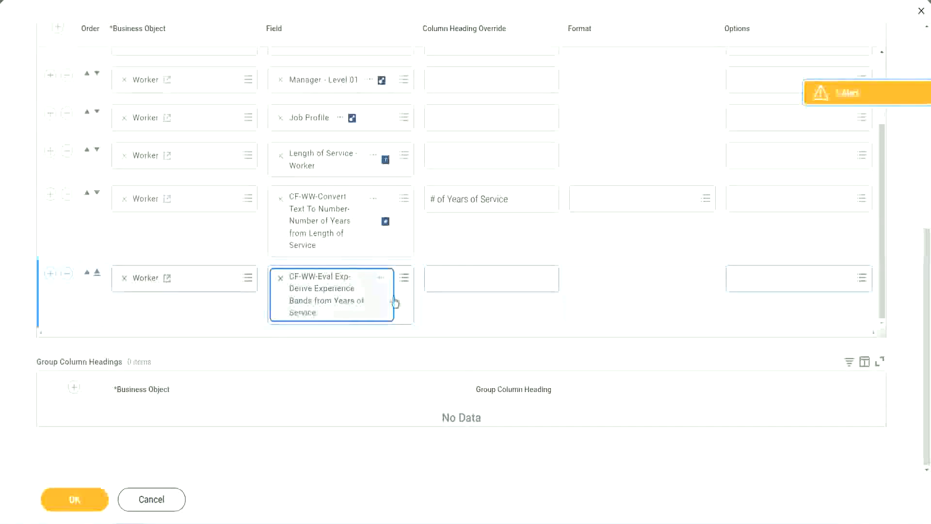
Set the new row's column heading override to Experience Bands and save the report definition
left_click(475, 279)
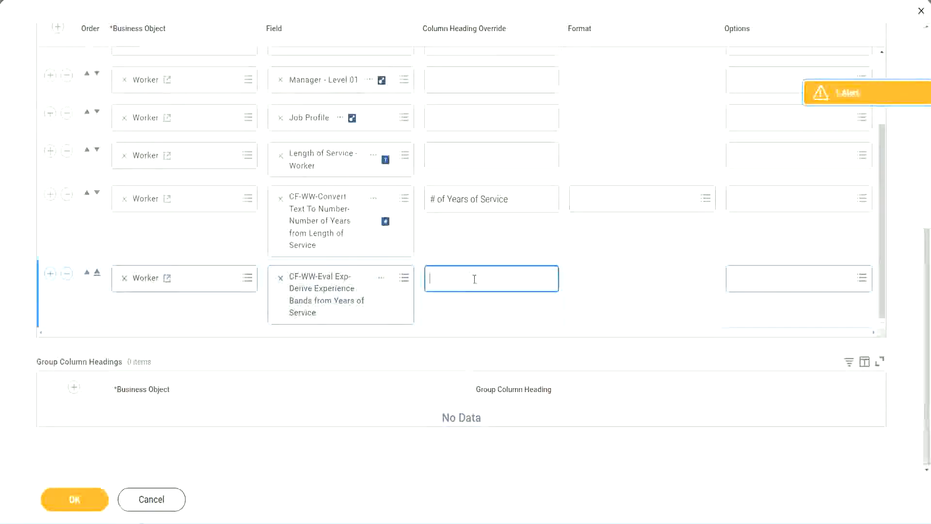
type("E")
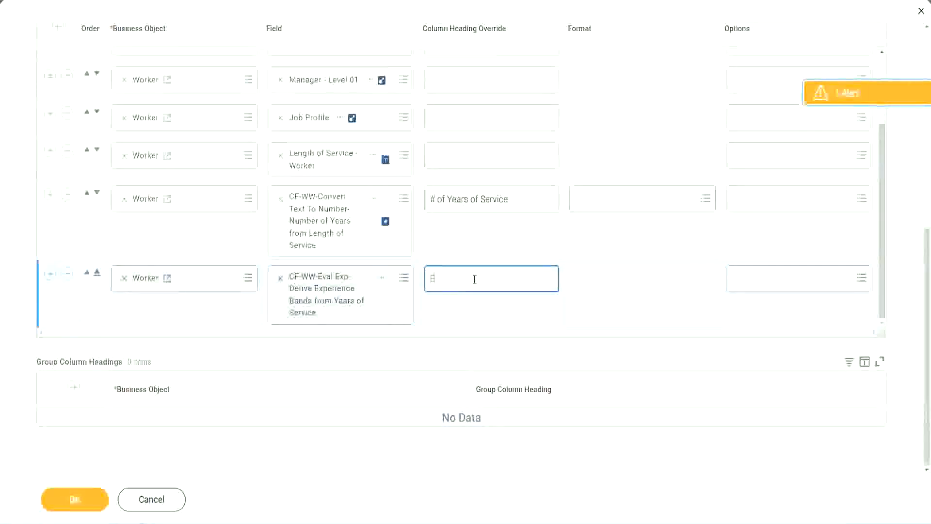
type("xperience")
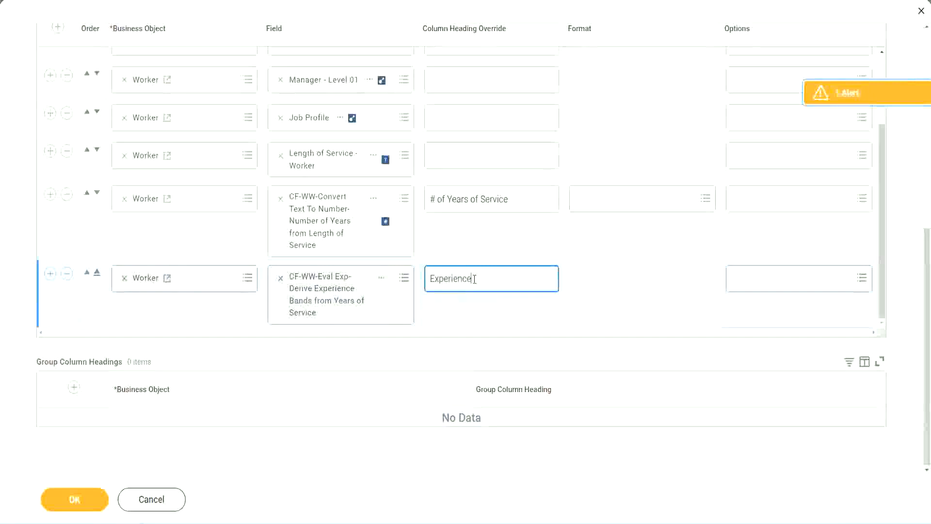
type(" Bands")
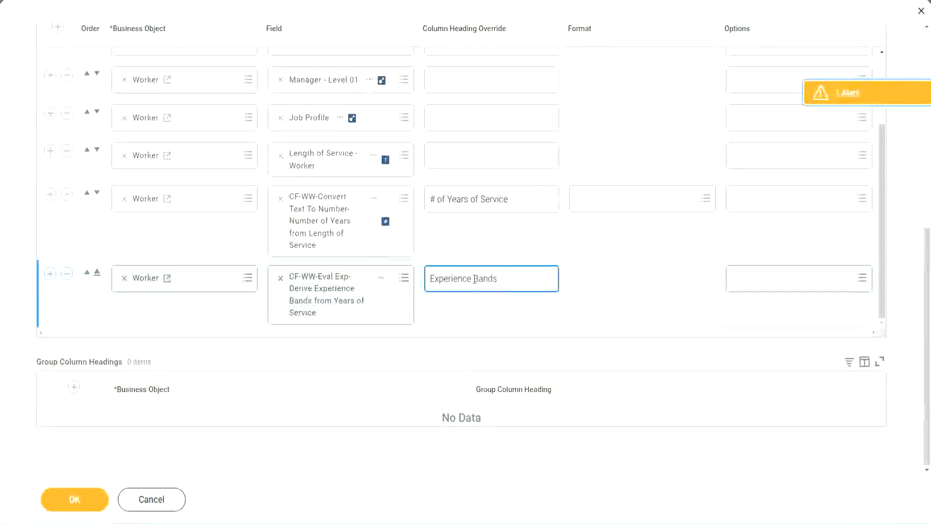
left_click(74, 499)
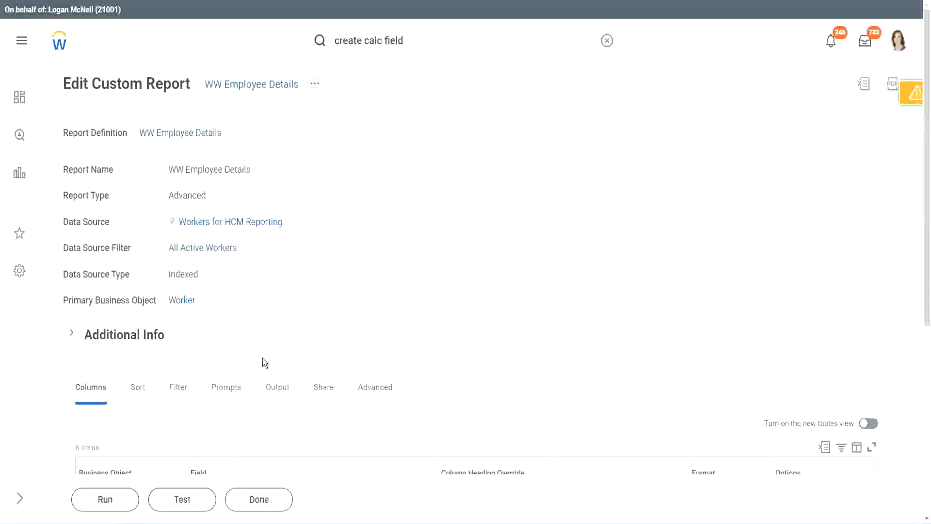
Run the WW Employee Details report with all worker type prompts left blank
scroll(290, 328, "down", 4)
left_click(107, 499)
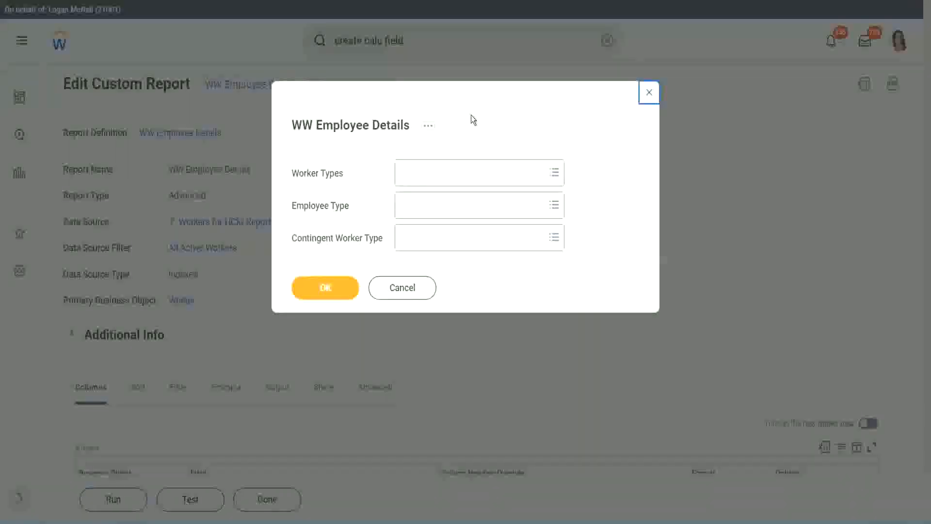
left_click(326, 287)
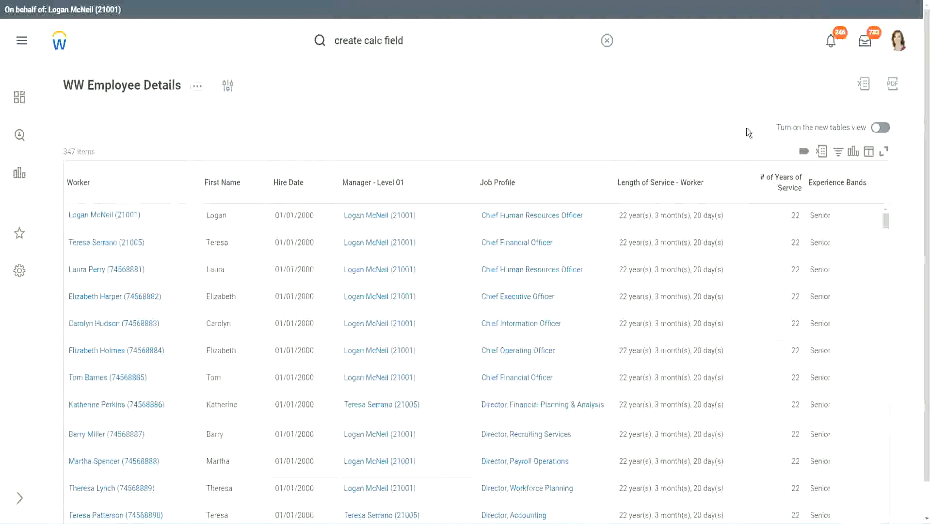
Compare the first worker's years of service and band with the 16 - 30 years Senior range in the Notepad++ notes
scroll(746, 128, "down", 1)
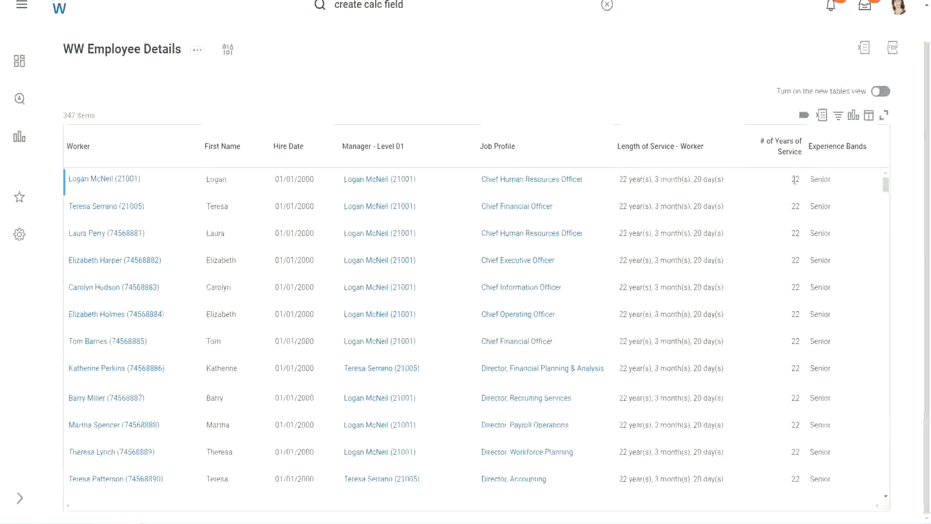
double_click(796, 179)
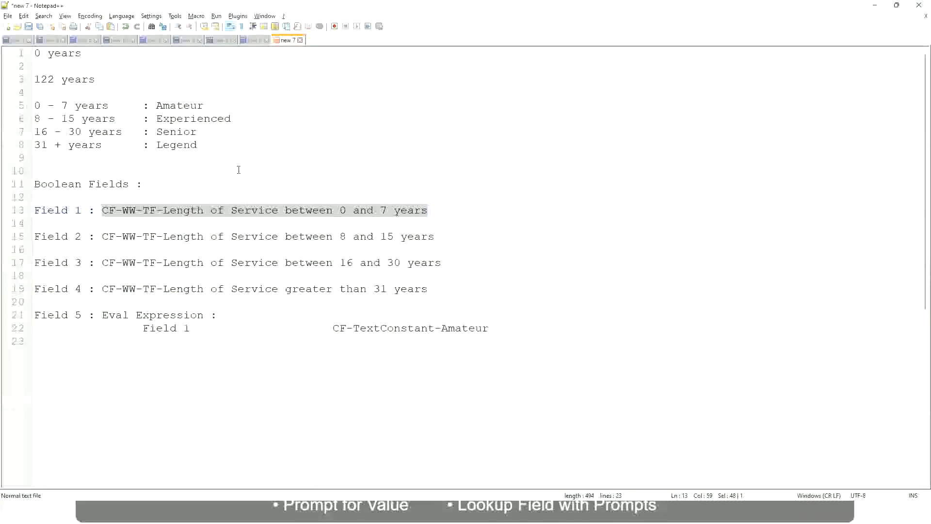
left_click(240, 170)
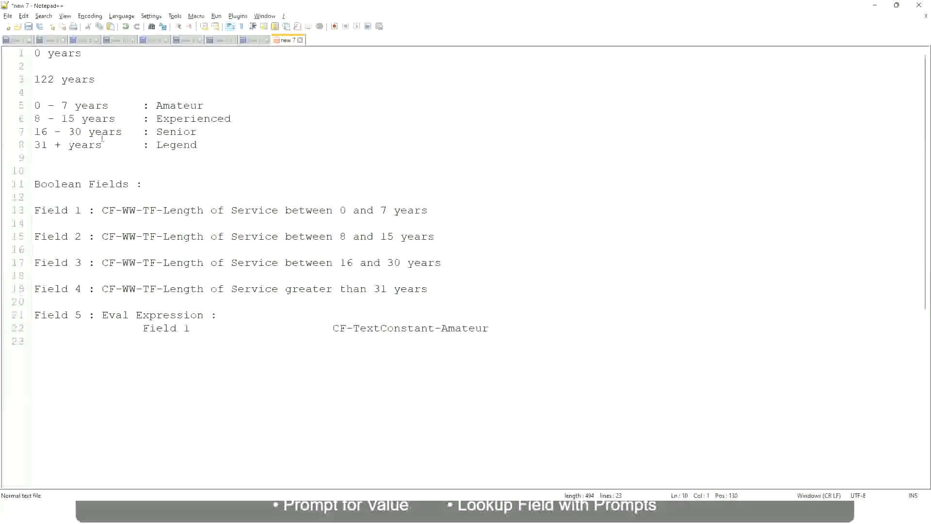
left_click(158, 131)
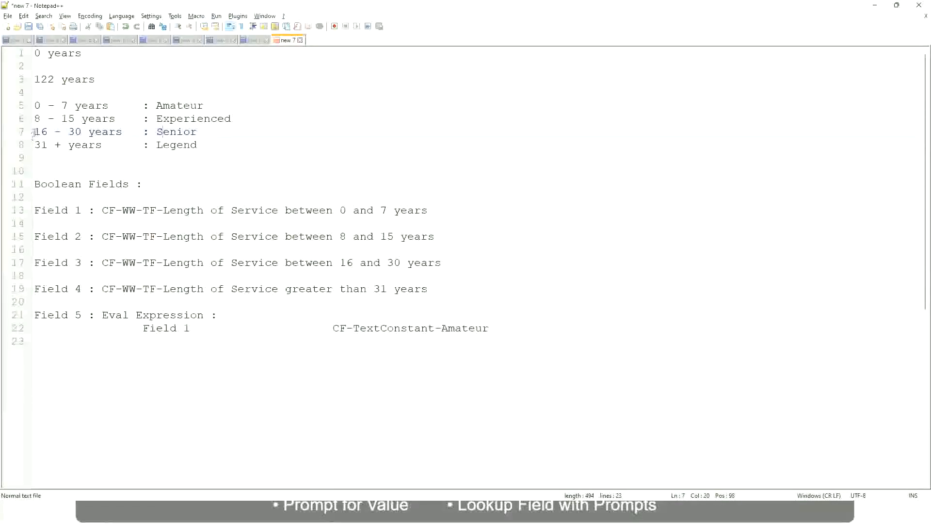
left_click_drag(34, 132, 91, 133)
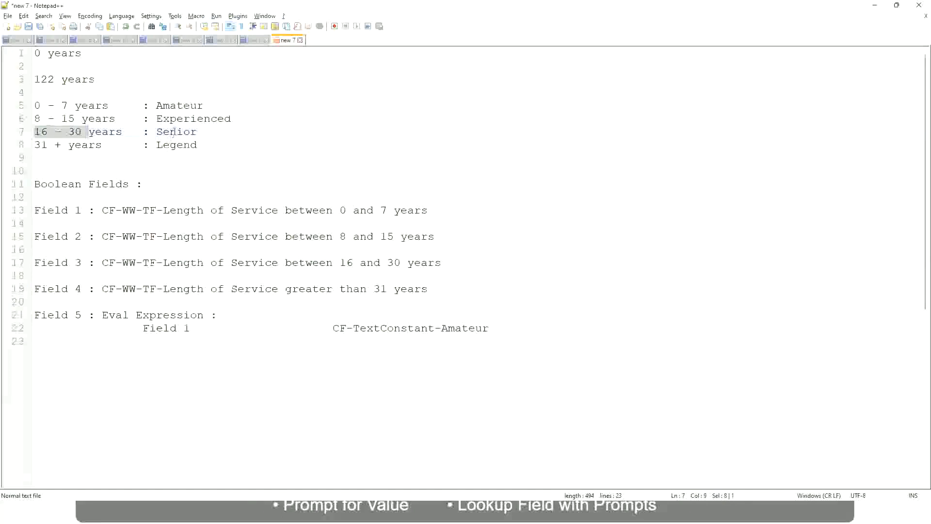
double_click(173, 132)
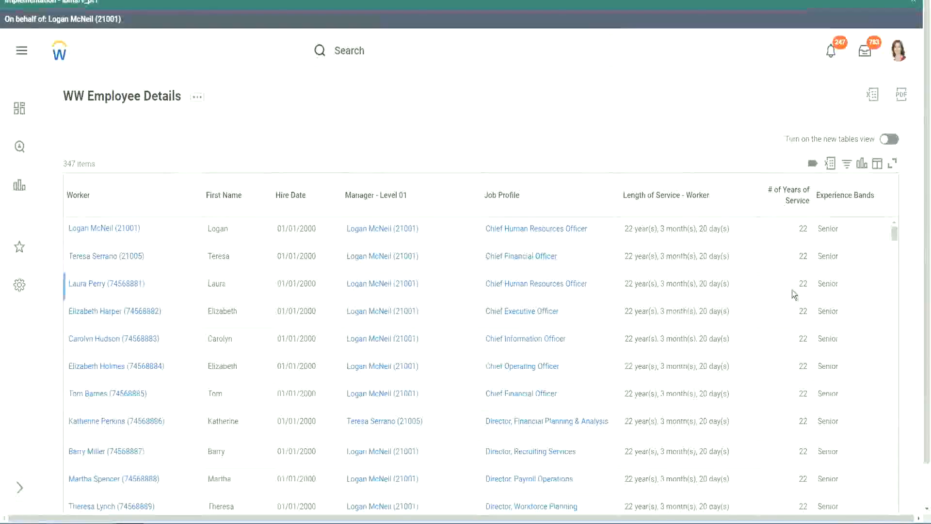
Return to the Workday report results and examine each worker's years of service against the assigned experience band
scroll(798, 293, "down", 2)
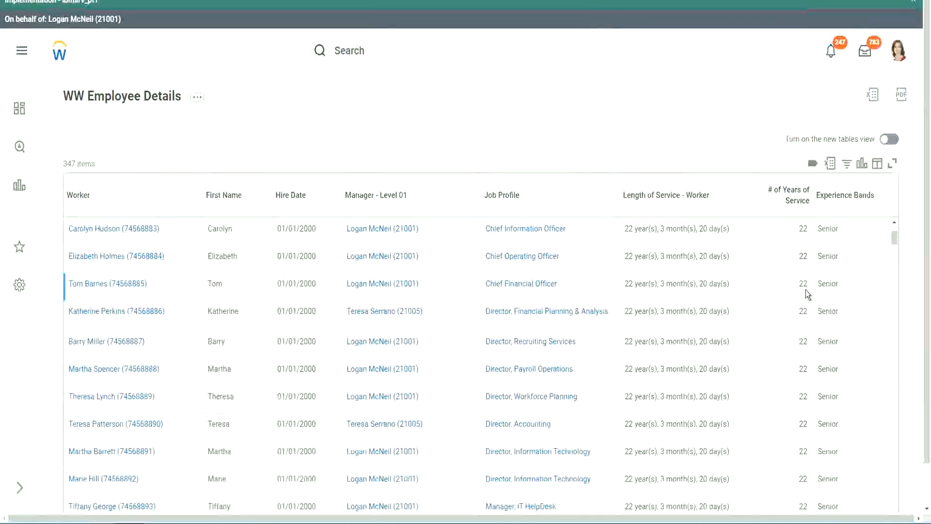
scroll(805, 301, "down", 6)
scroll(811, 321, "down", 5)
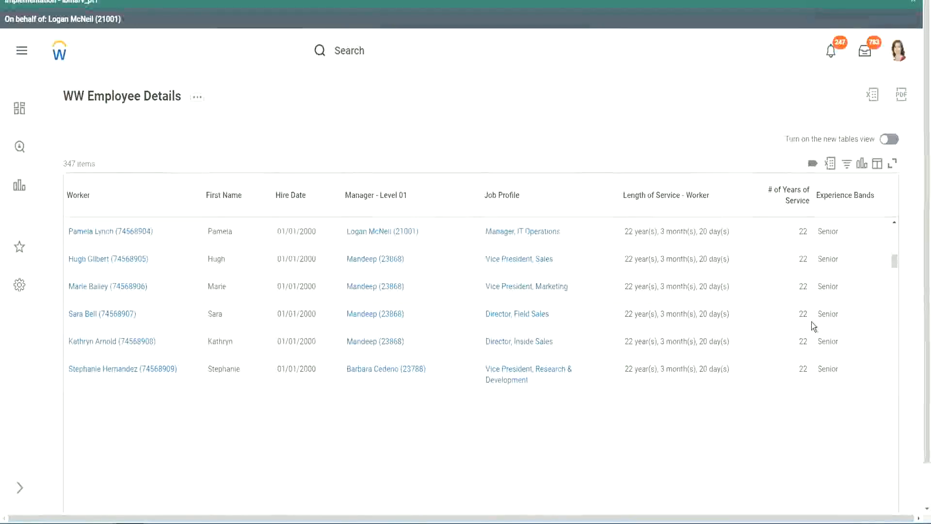
scroll(820, 330, "down", 1)
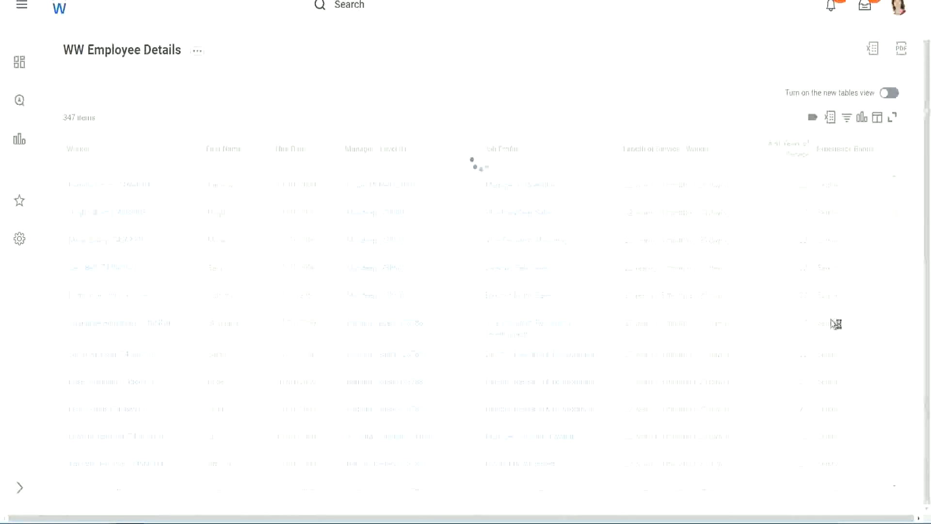
scroll(863, 273, "down", 5)
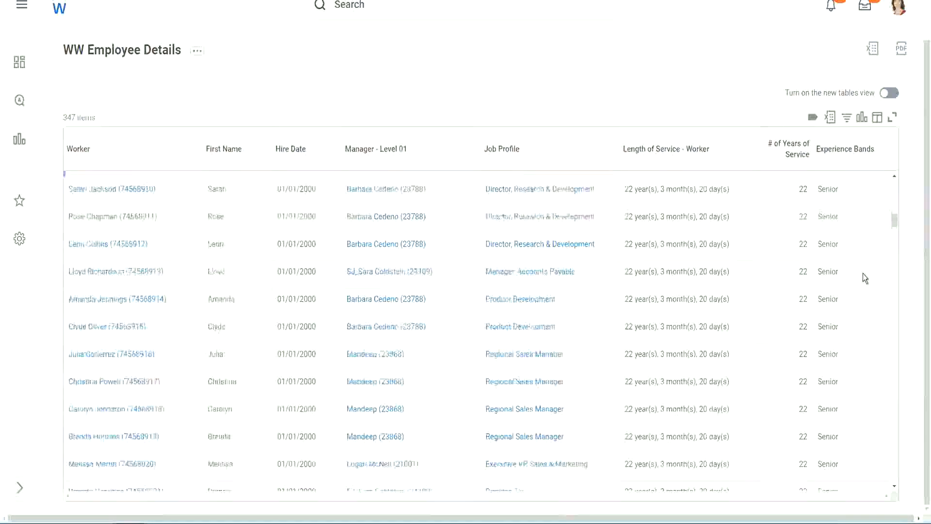
scroll(863, 273, "down", 4)
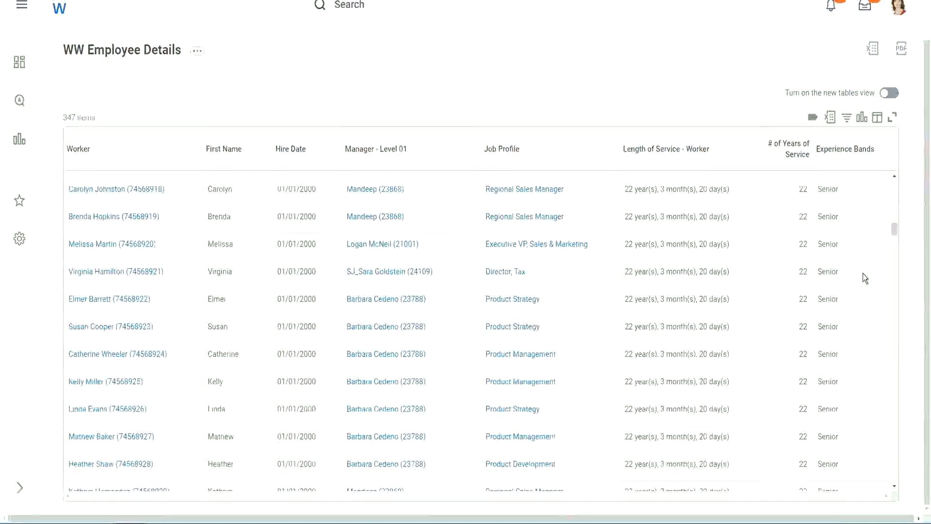
scroll(863, 273, "down", 8)
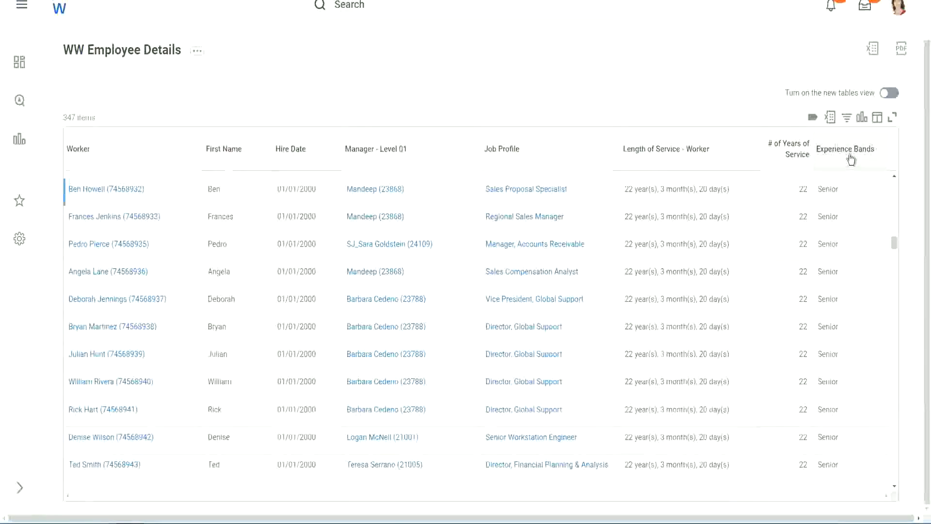
Filter the Experience Bands column for values containing Amateur
left_click(849, 157)
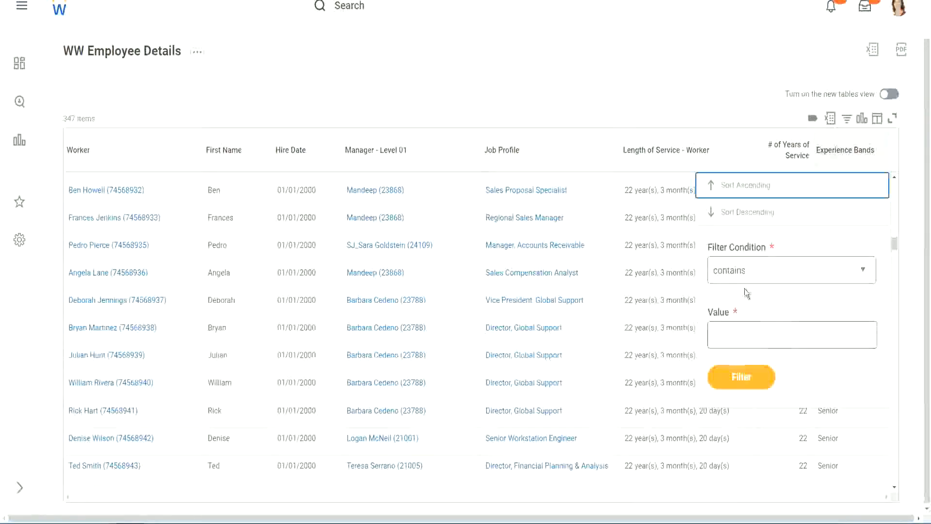
left_click(738, 328)
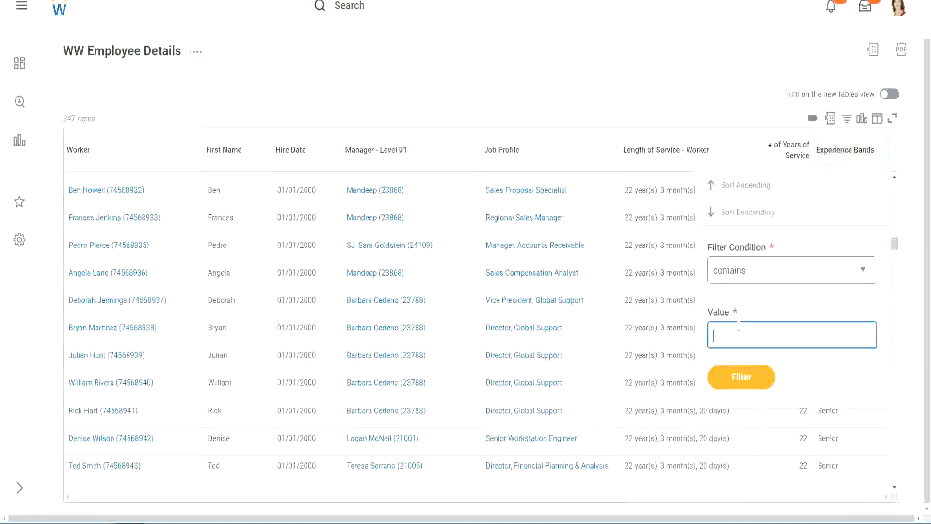
type("Amate")
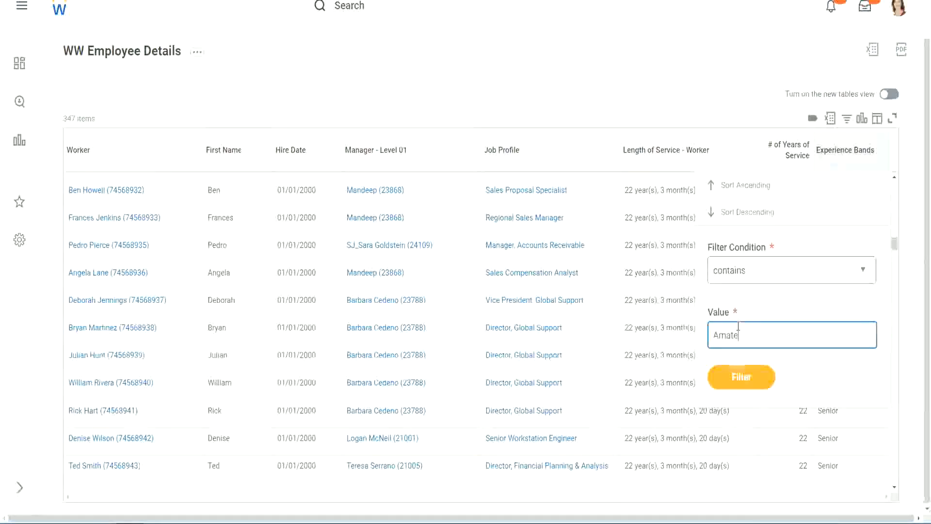
type("ur")
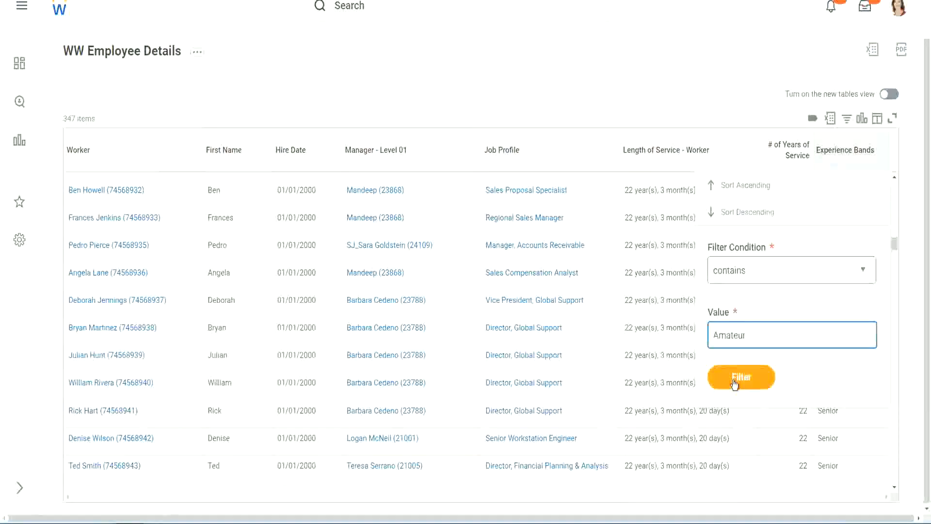
left_click(735, 379)
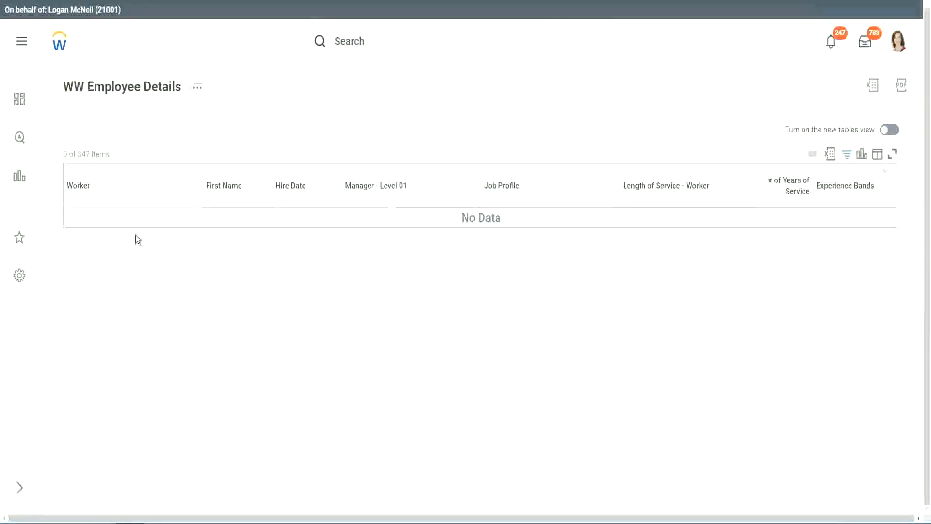
Change the Experience Bands column filter value to Legend and apply it
left_click(843, 187)
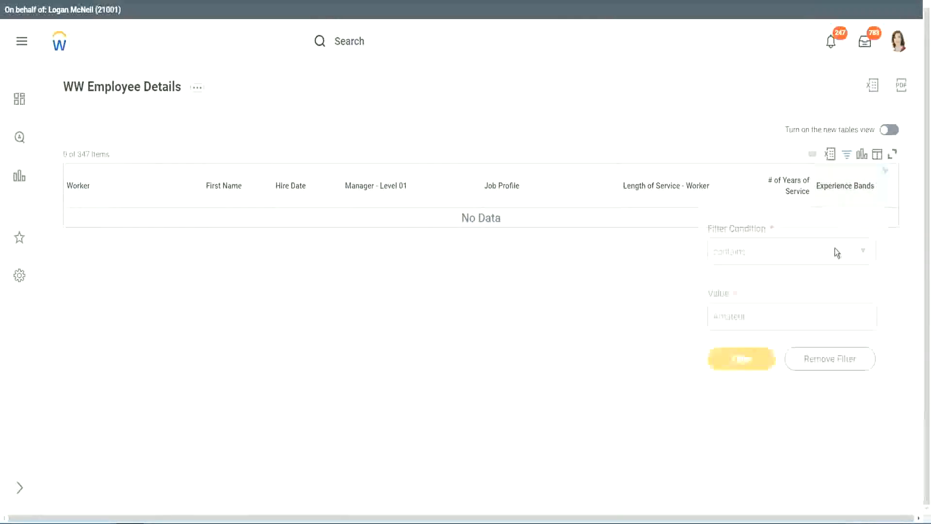
left_click(752, 315)
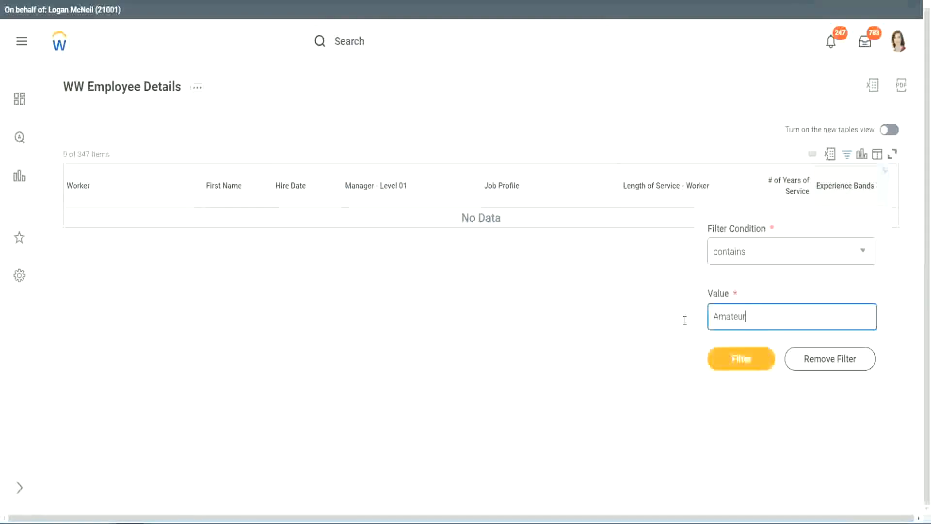
left_click_drag(685, 320, 665, 318)
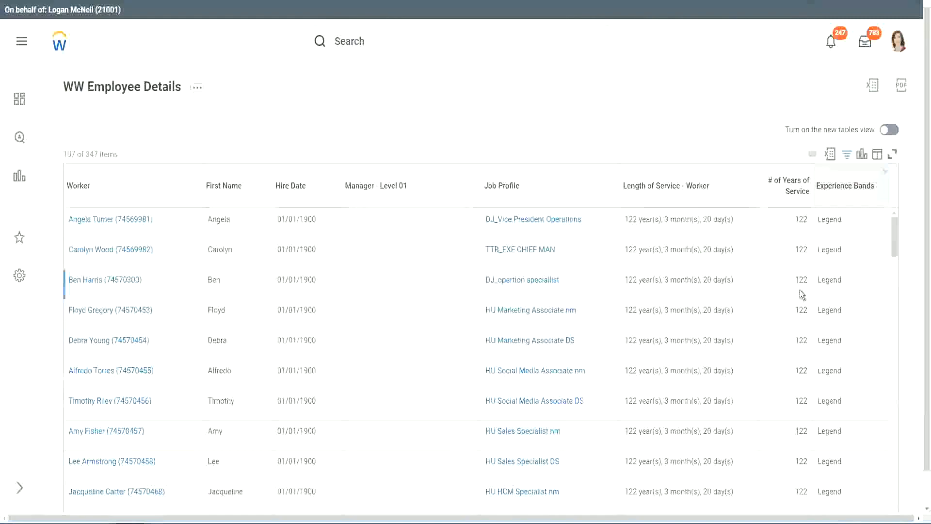
Examine the filtered Legend workers down to the last row, checking hire dates and years of service against the band
scroll(799, 290, "down", 10)
scroll(800, 290, "down", 5)
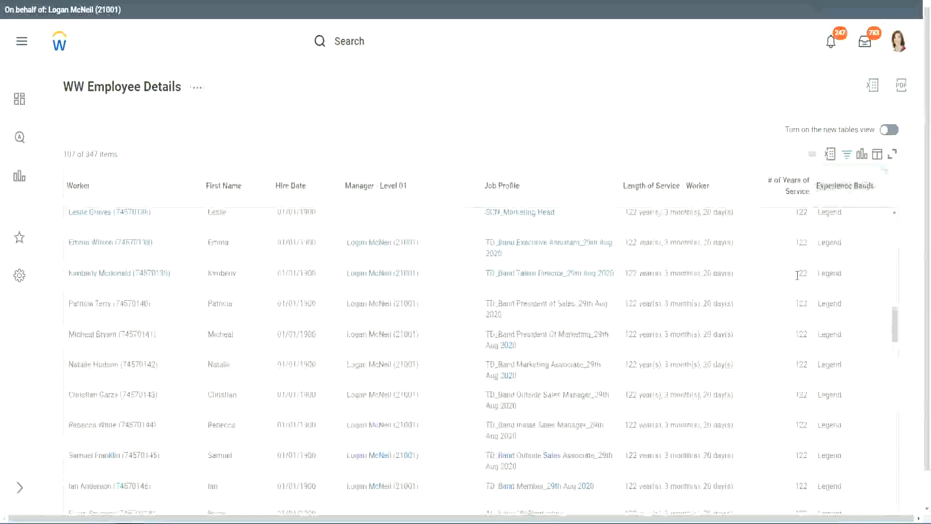
scroll(797, 277, "down", 10)
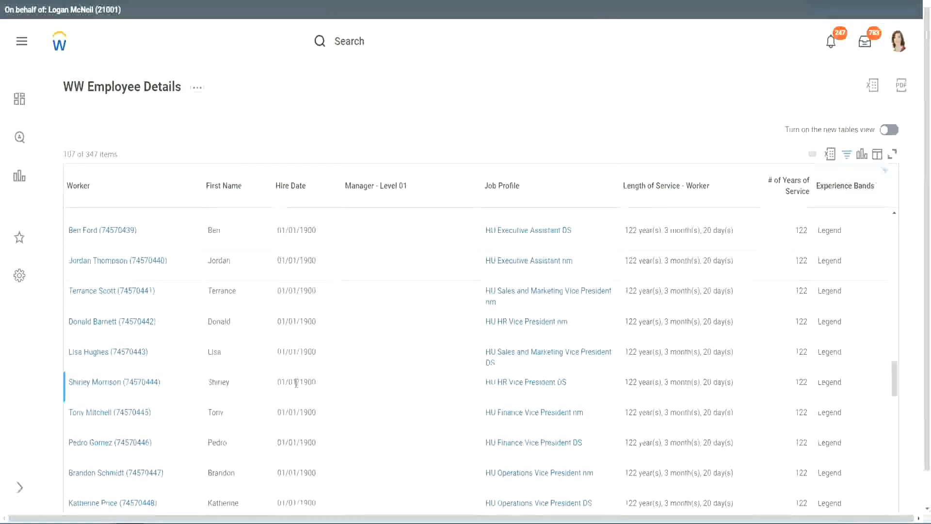
double_click(303, 382)
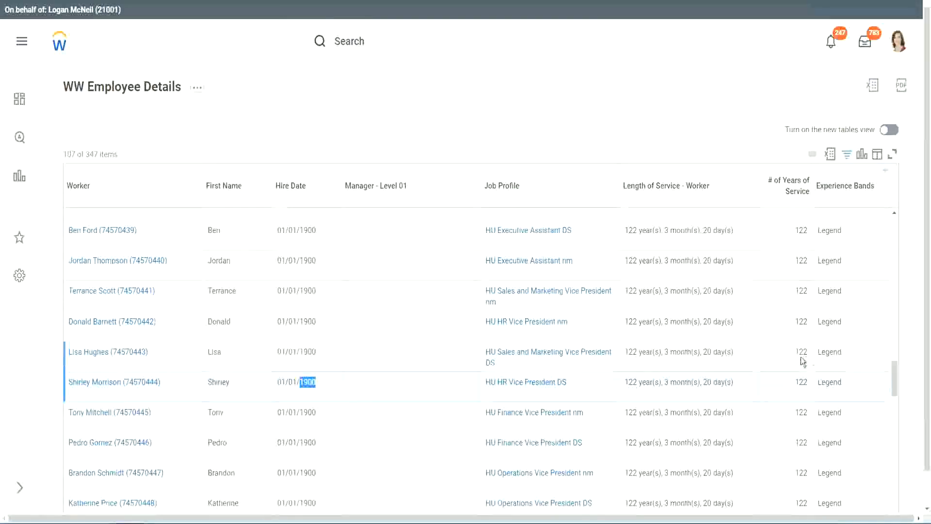
scroll(792, 364, "down", 1)
scroll(791, 361, "down", 5)
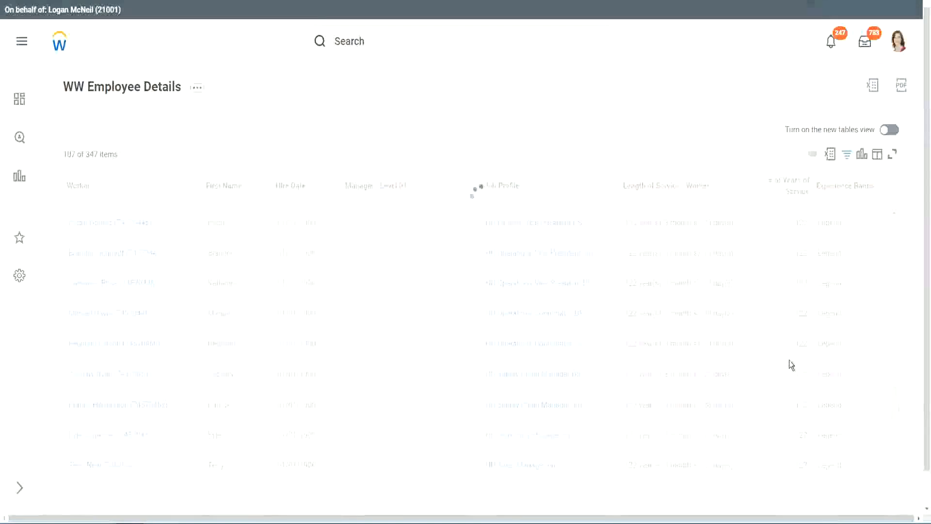
scroll(790, 360, "down", 15)
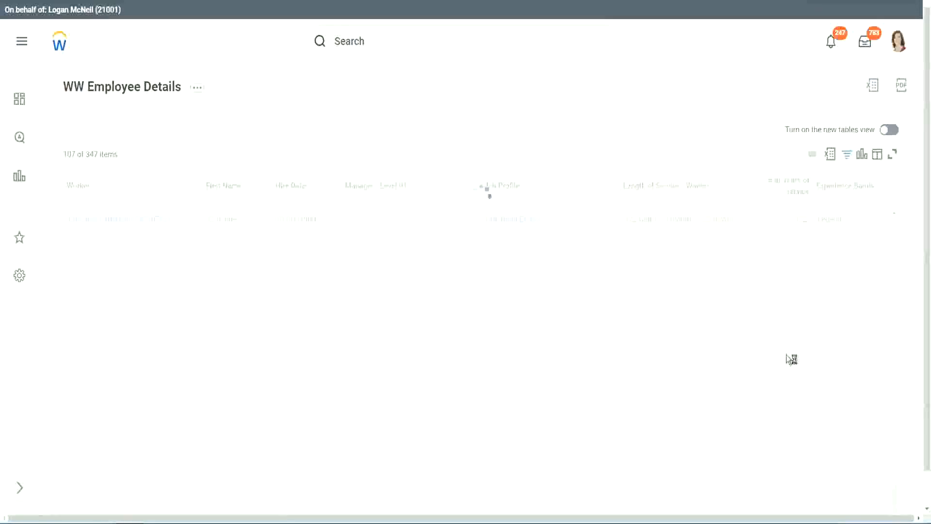
scroll(778, 324, "down", 5)
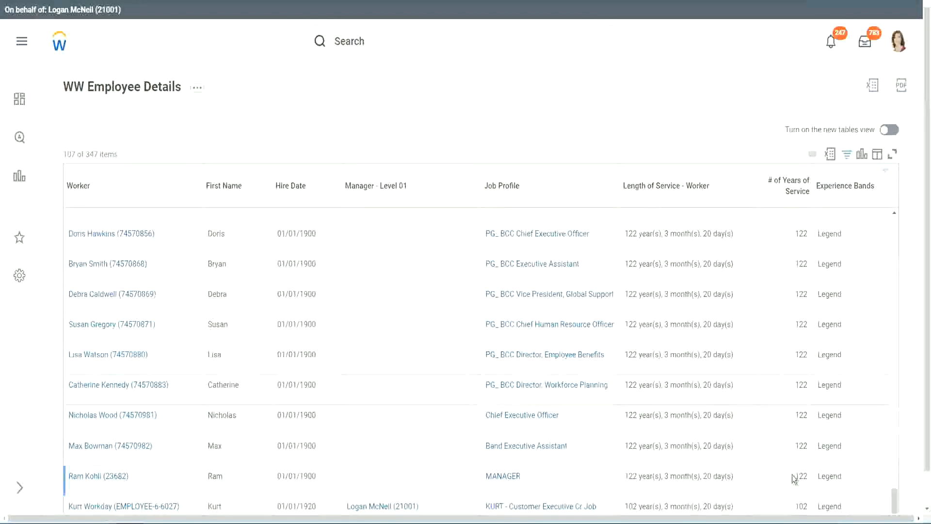
double_click(800, 505)
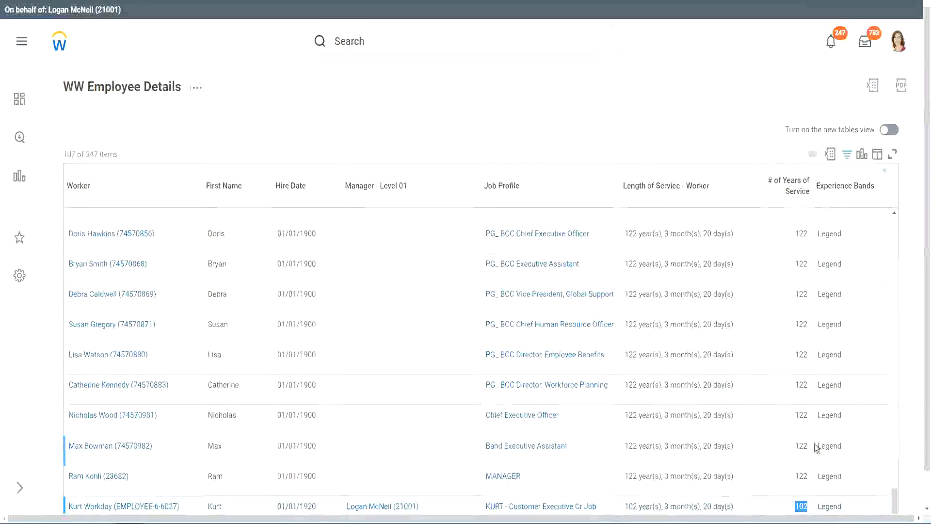
left_click_drag(800, 415, 809, 416)
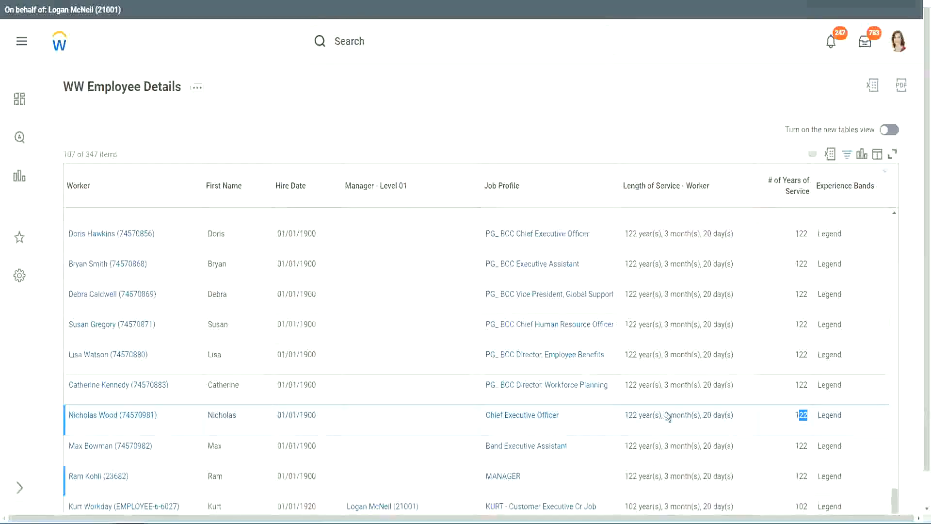
Change the Experience Bands column filter value to Experienced and apply it
left_click(783, 387)
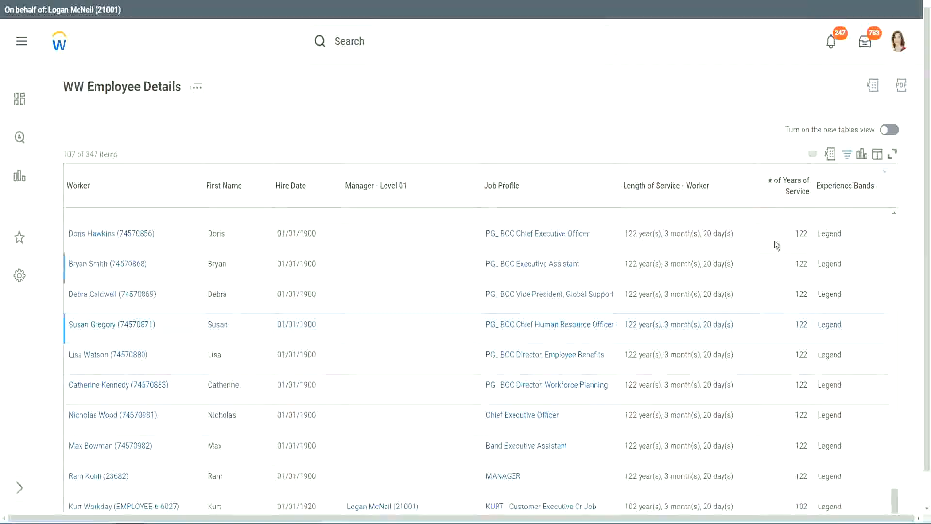
left_click(851, 192)
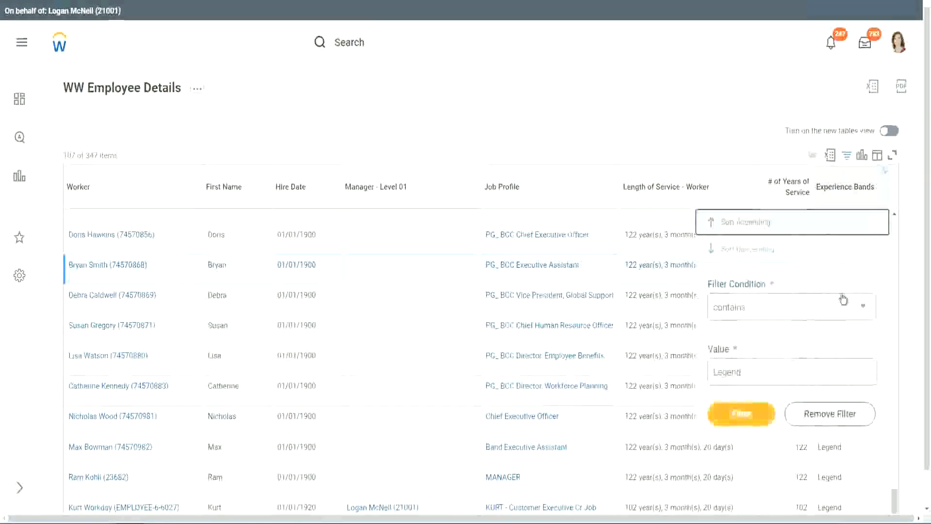
left_click(762, 374)
key("ctrl+a")
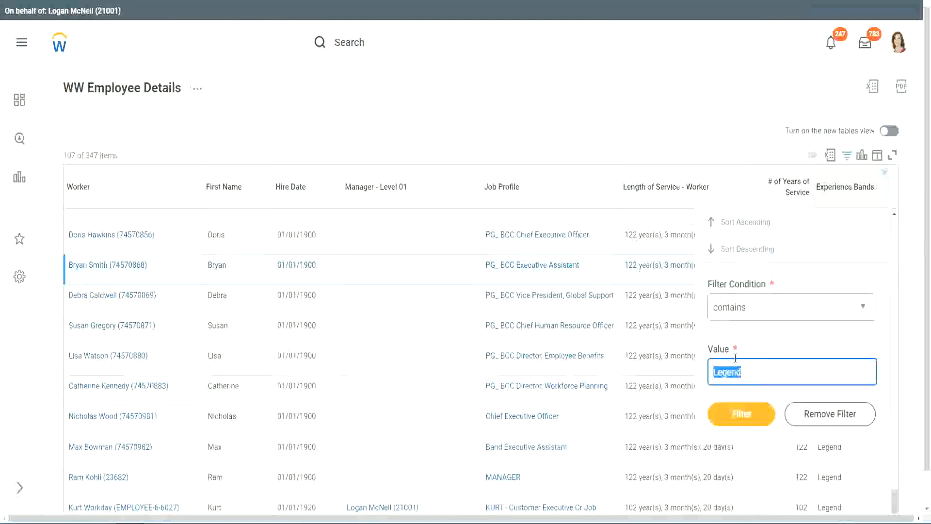
type("Ex")
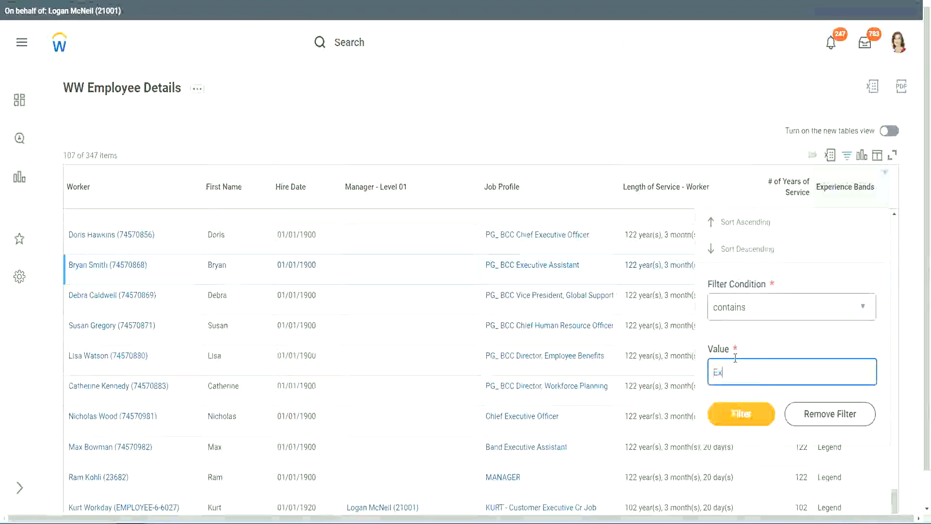
type("per")
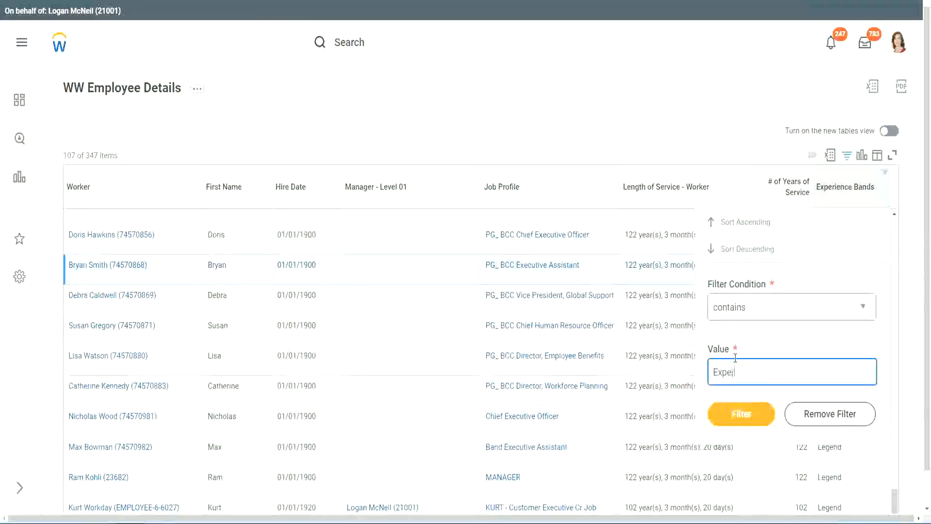
type("ienced")
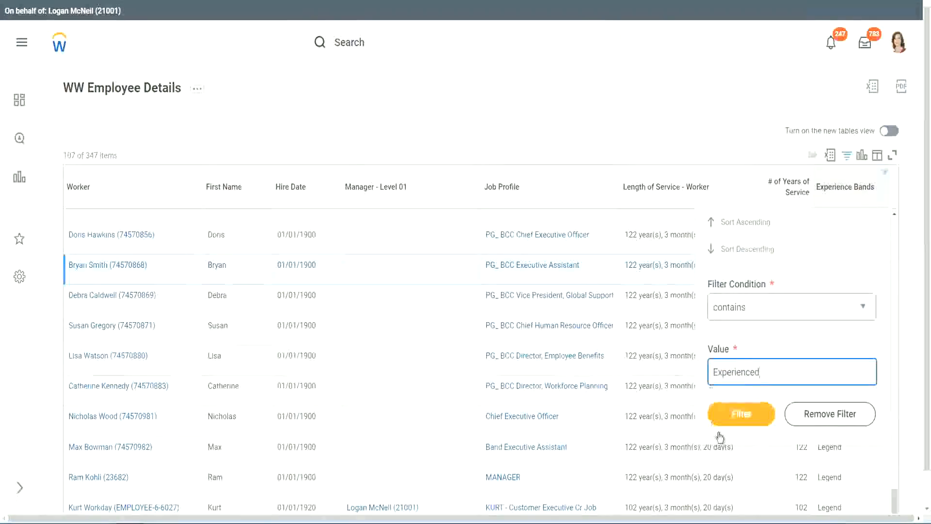
left_click(747, 413)
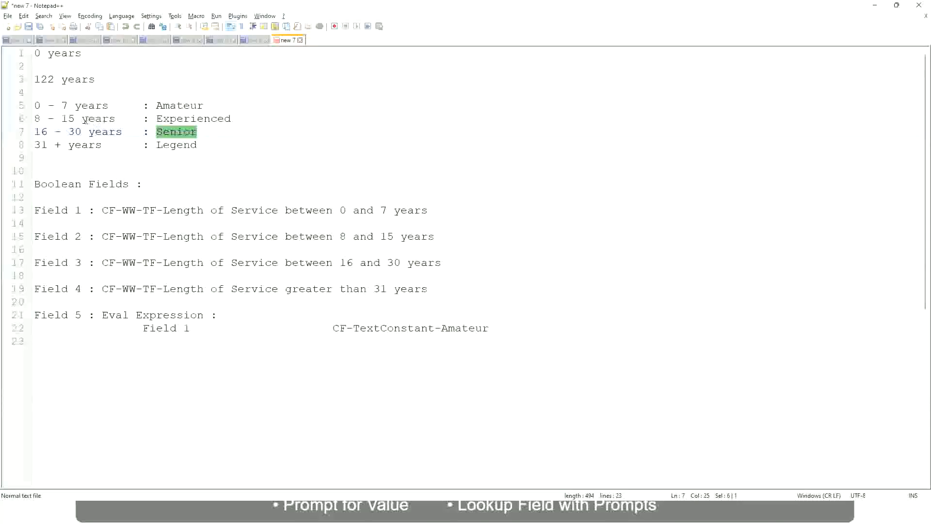
Check the 8 - 15 years range in the Notepad++ notes, and compare the filtered Workday workers' years of service with their Experienced band
left_click(85, 120)
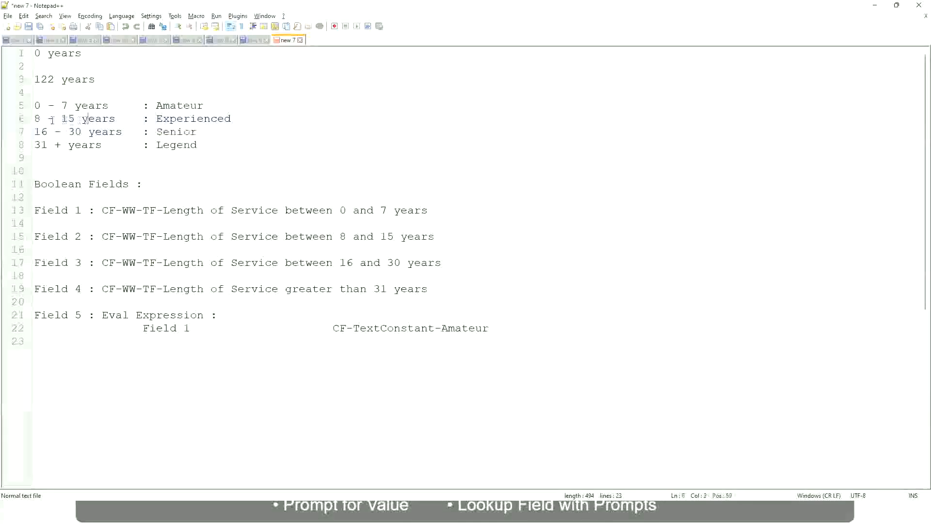
left_click(108, 119)
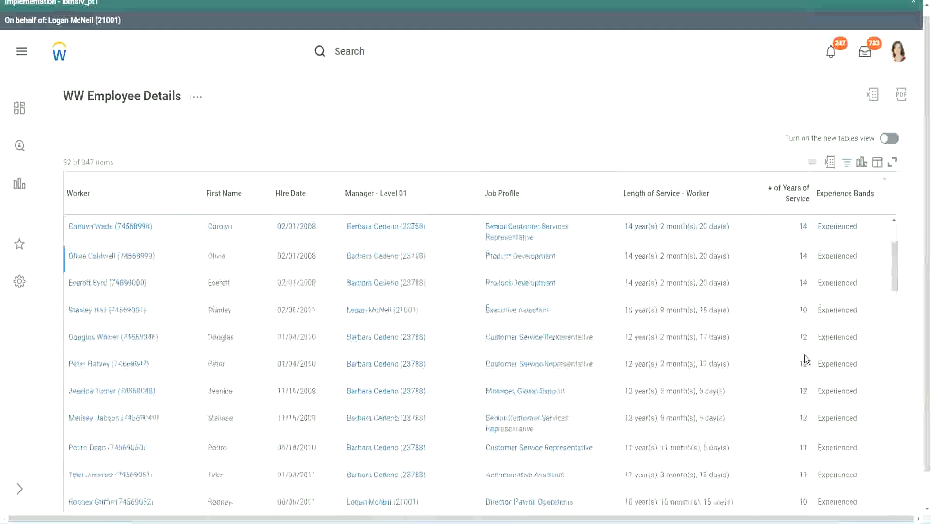
scroll(805, 359, "down", 2)
double_click(802, 256)
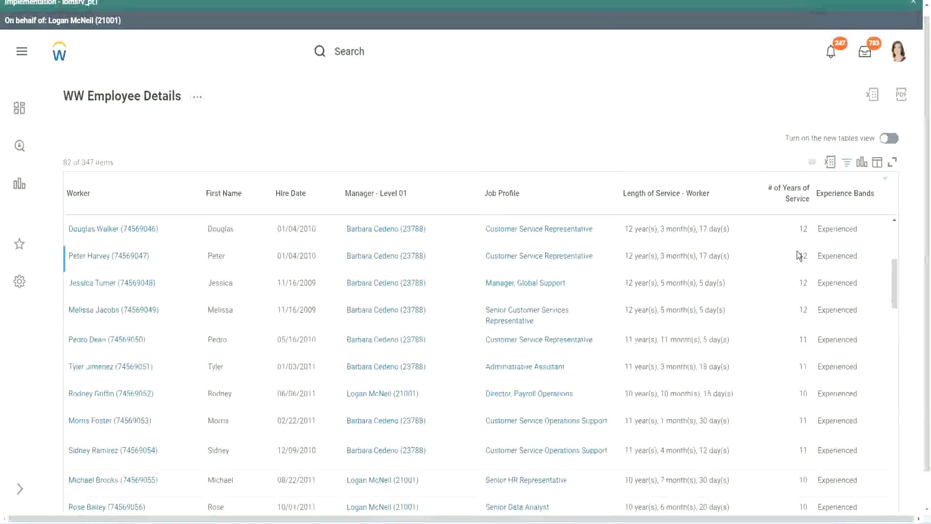
double_click(825, 255)
scroll(796, 389, "down", 2)
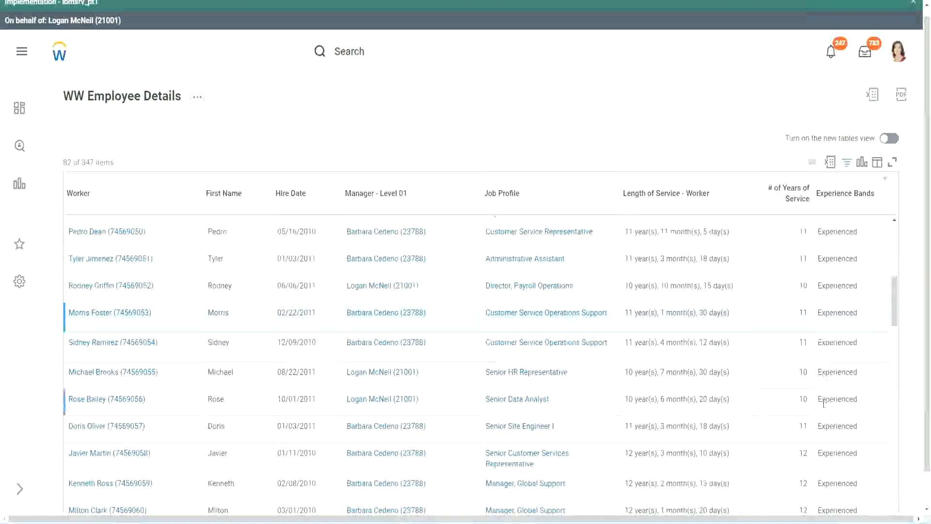
scroll(823, 403, "down", 5)
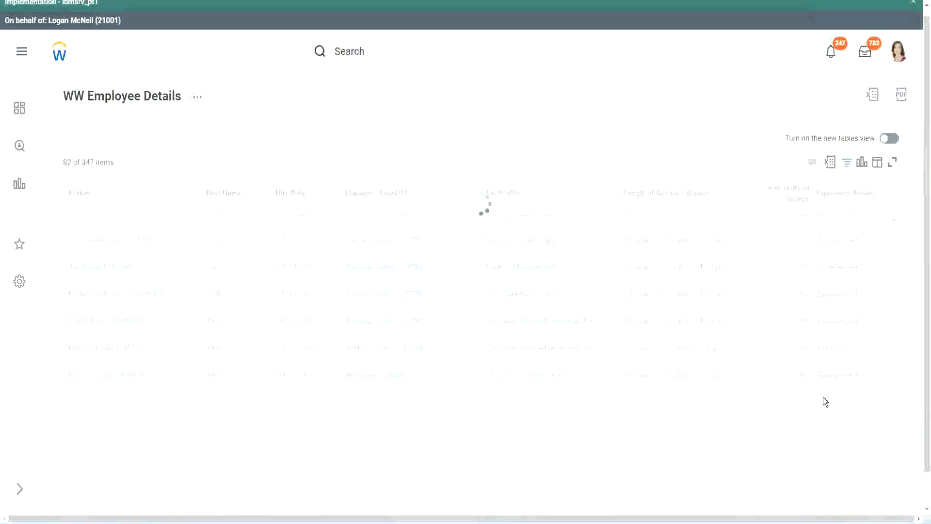